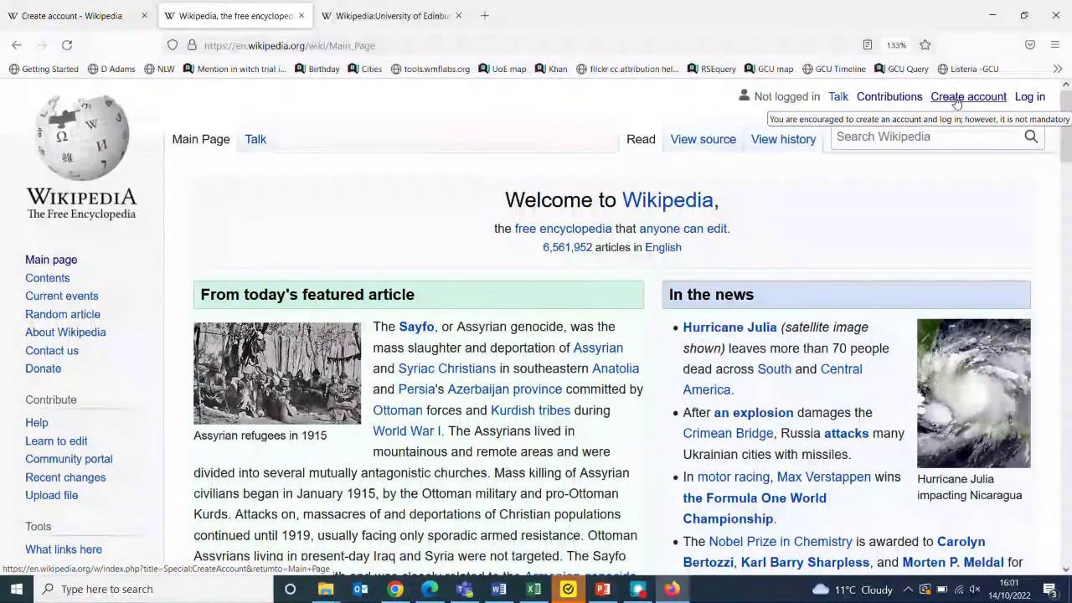
Open the Create account form and review its advice on choosing a username other than a real name
left_click(957, 98)
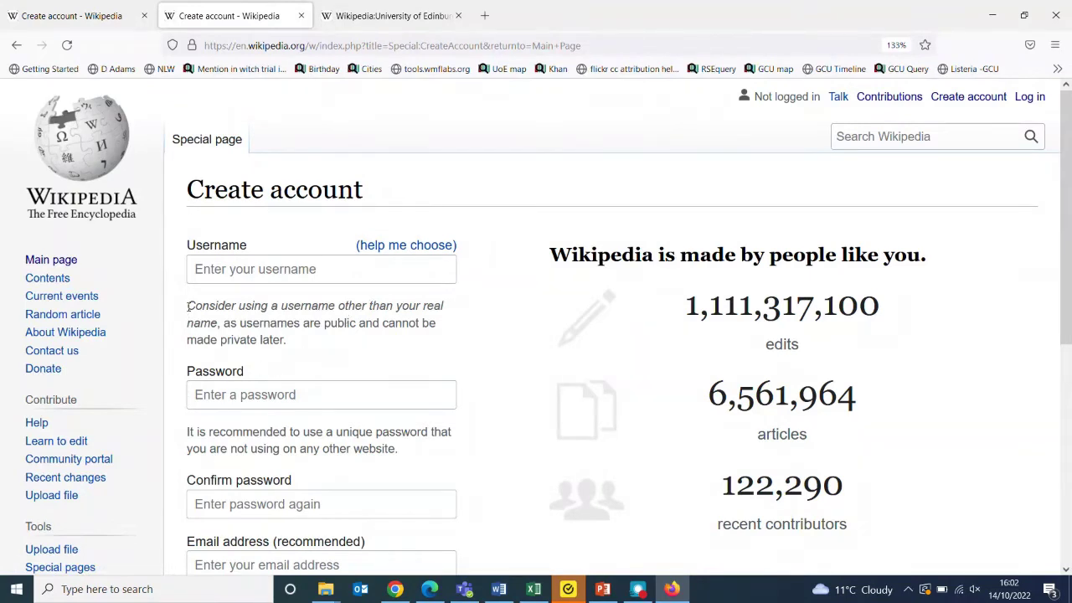
left_click_drag(187, 306, 301, 350)
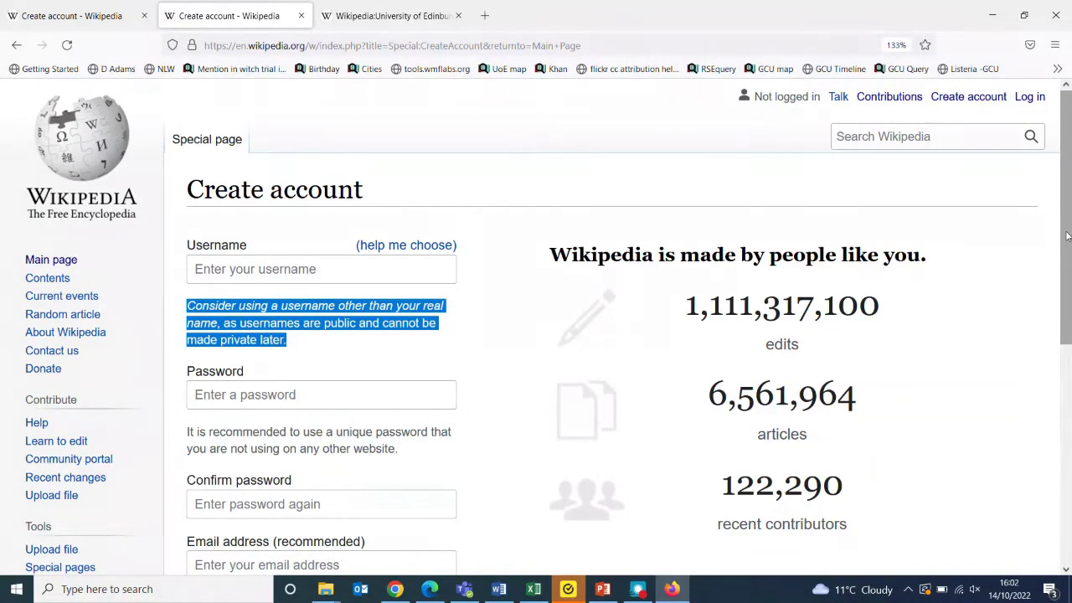
left_click_drag(1067, 237, 1068, 291)
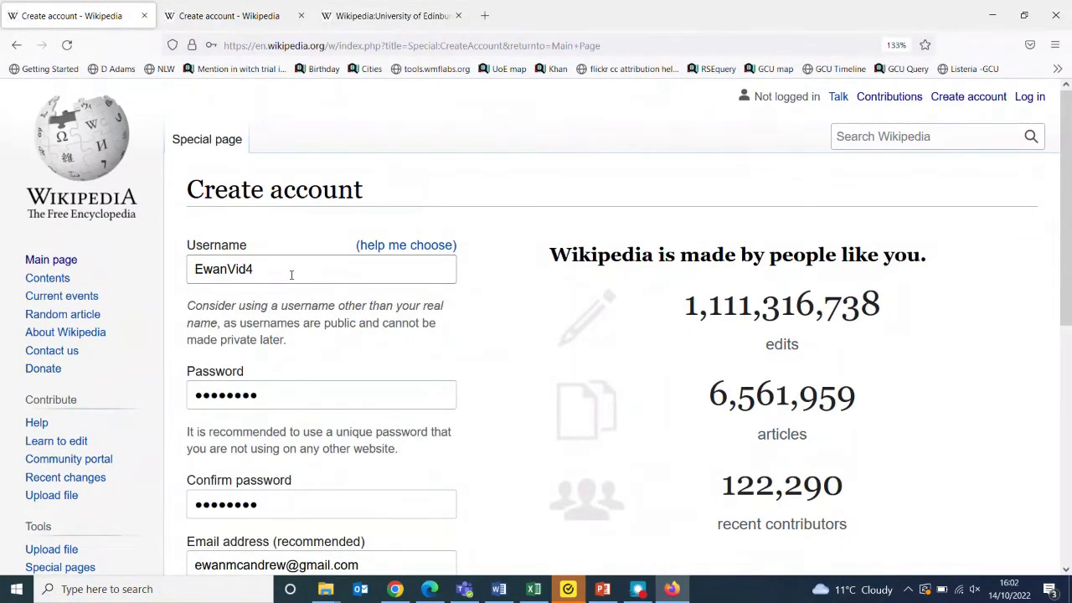
Enter the CAPTCHA security check text in the filled-in registration form and create the account
scroll(1067, 251, "down", 2)
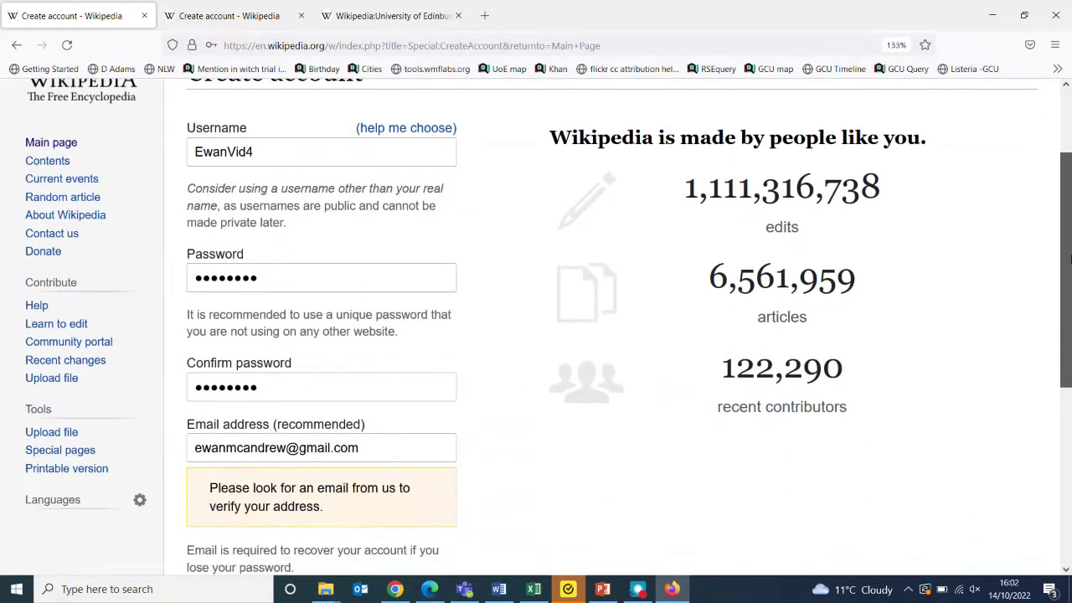
left_click_drag(1069, 259, 1069, 415)
left_click(227, 437)
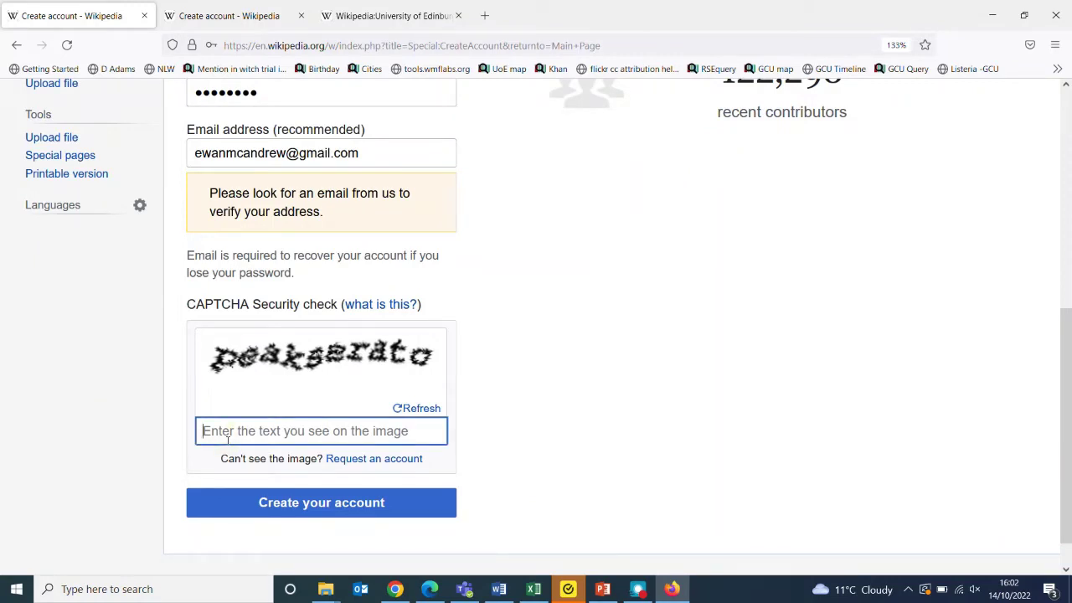
type("peak")
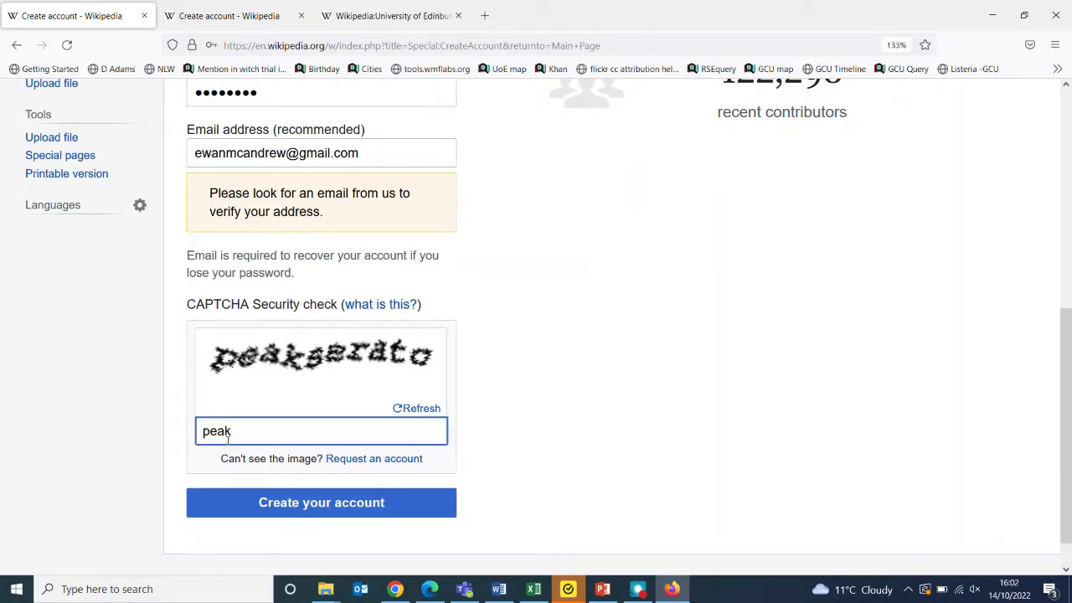
type("serata")
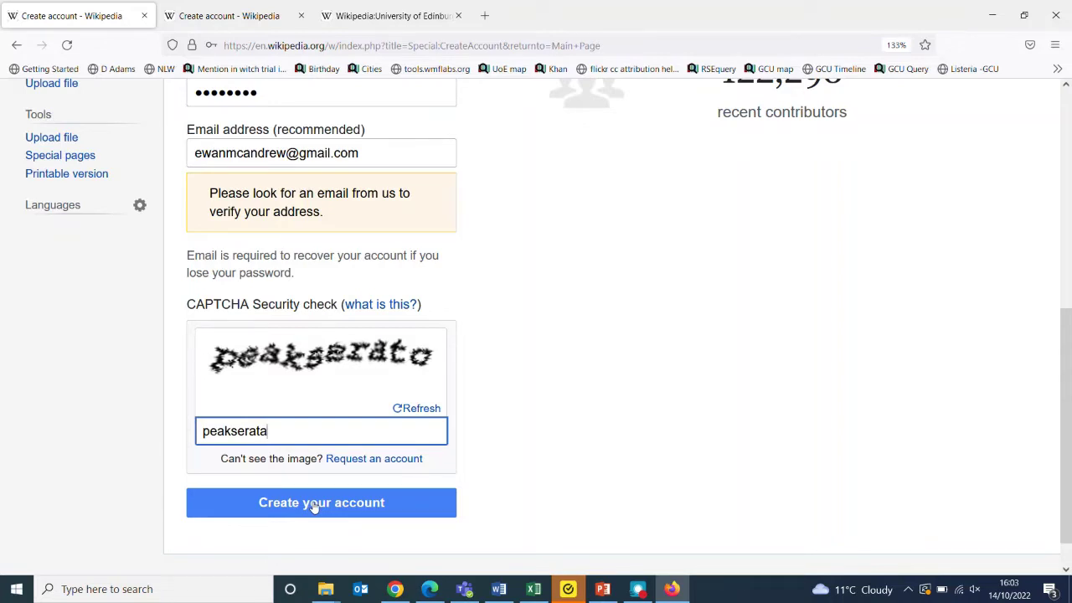
left_click(314, 505)
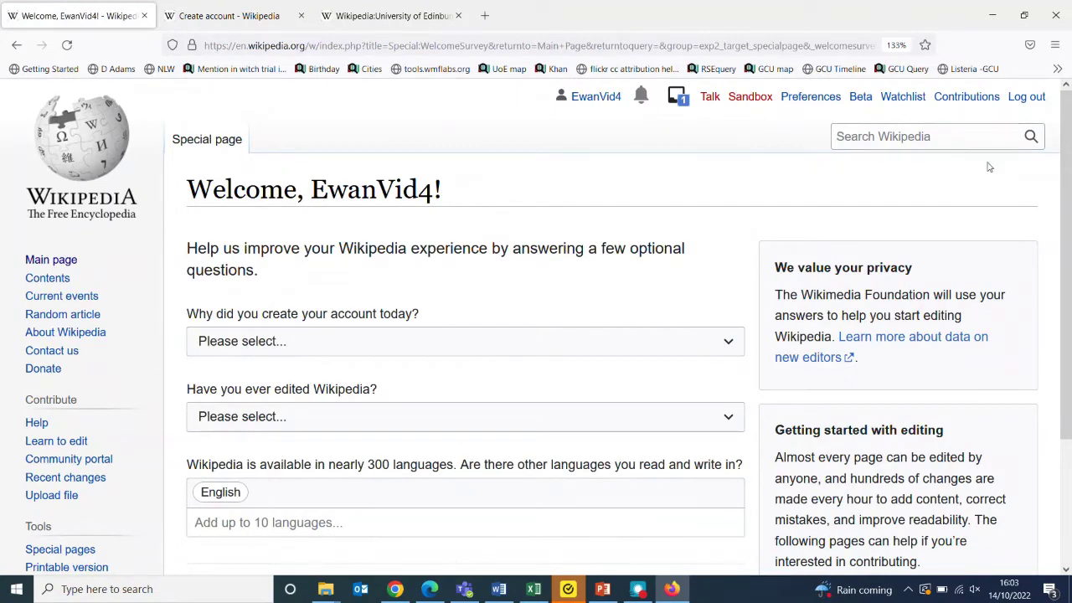
Submit the welcome survey, open the account's homepage and dismiss its welcome message
left_click_drag(1069, 176, 1069, 297)
left_click(222, 433)
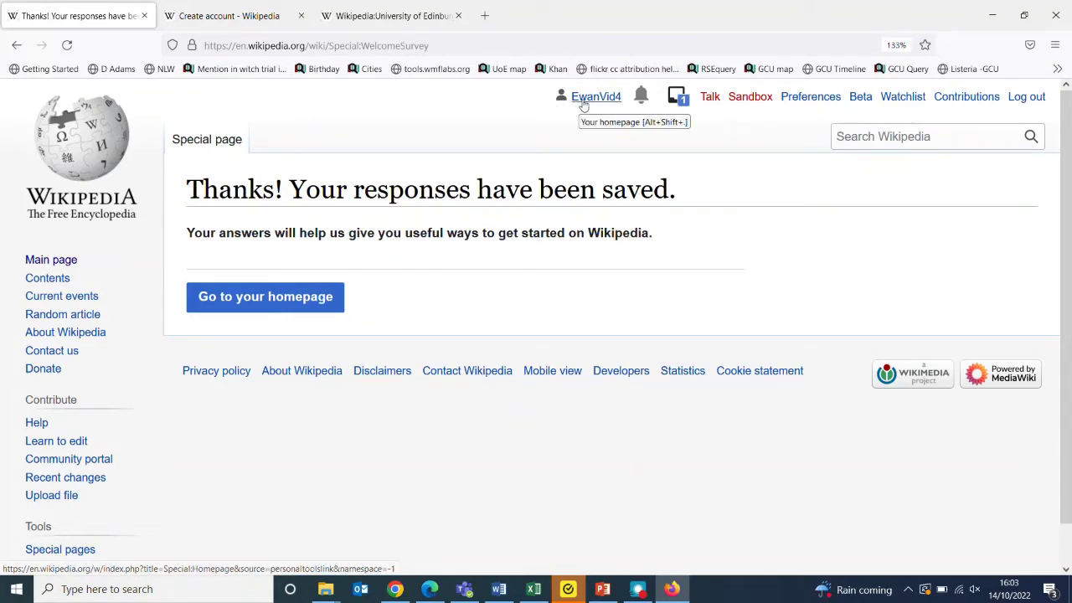
left_click(583, 99)
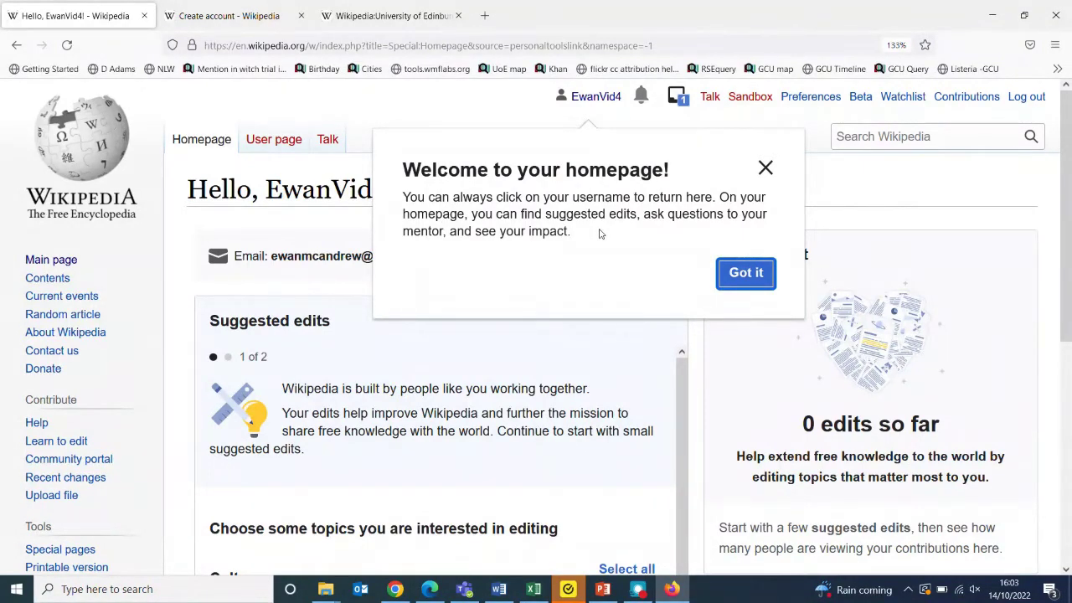
left_click(725, 268)
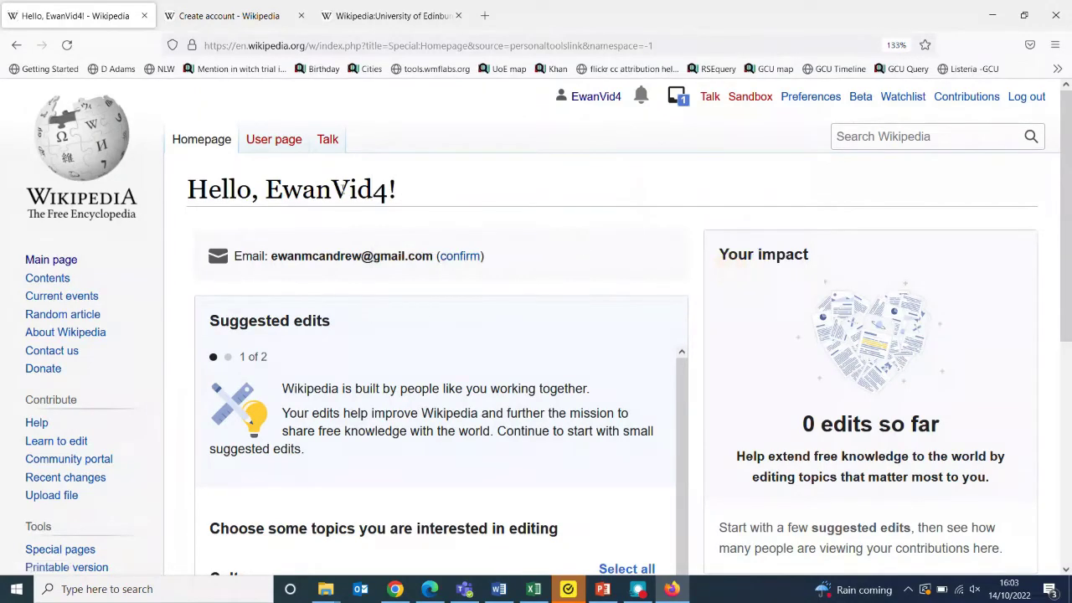
Start creating the user page in visual editing mode and dismiss the page-creation notice
left_click(281, 144)
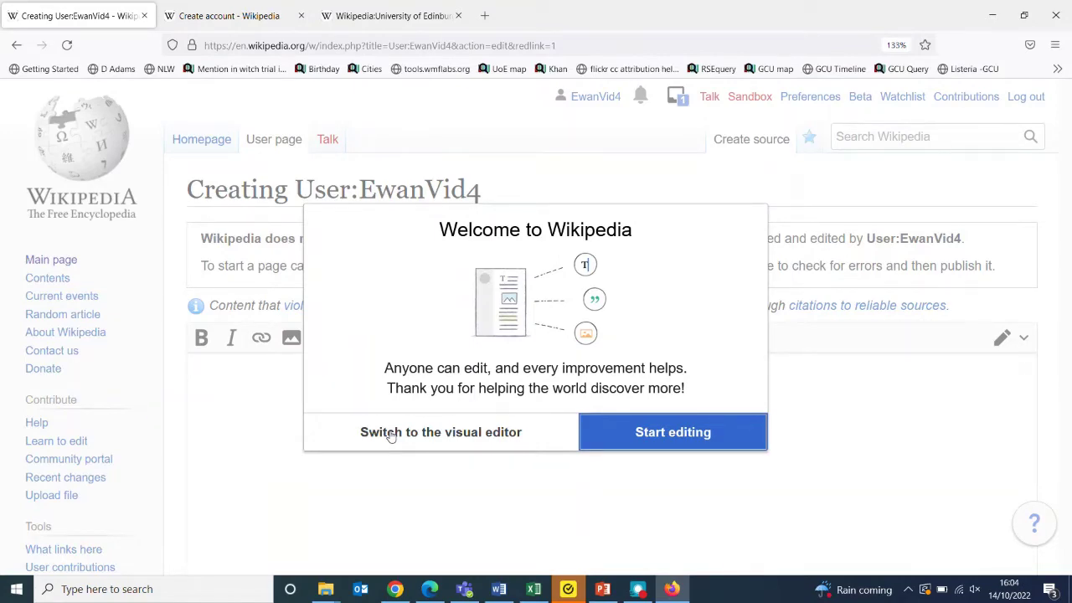
left_click(390, 437)
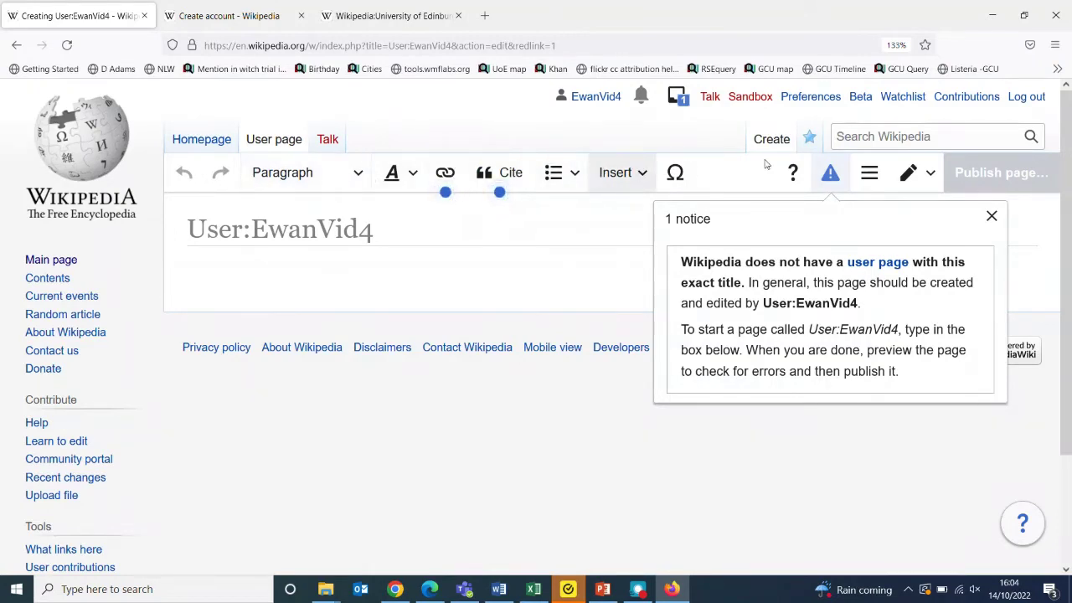
left_click(991, 216)
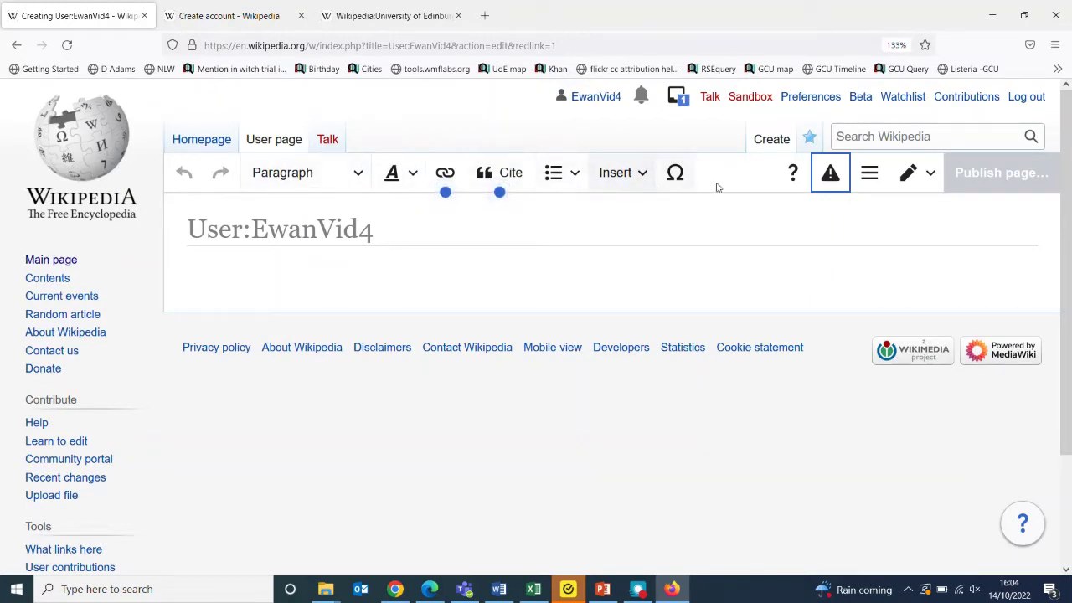
left_click(925, 174)
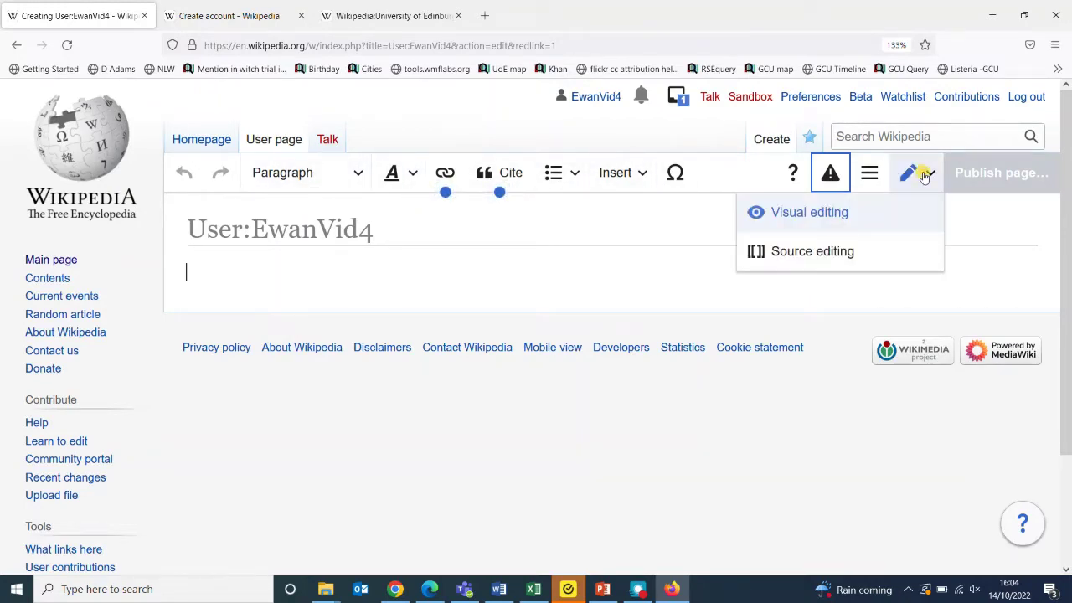
left_click(908, 219)
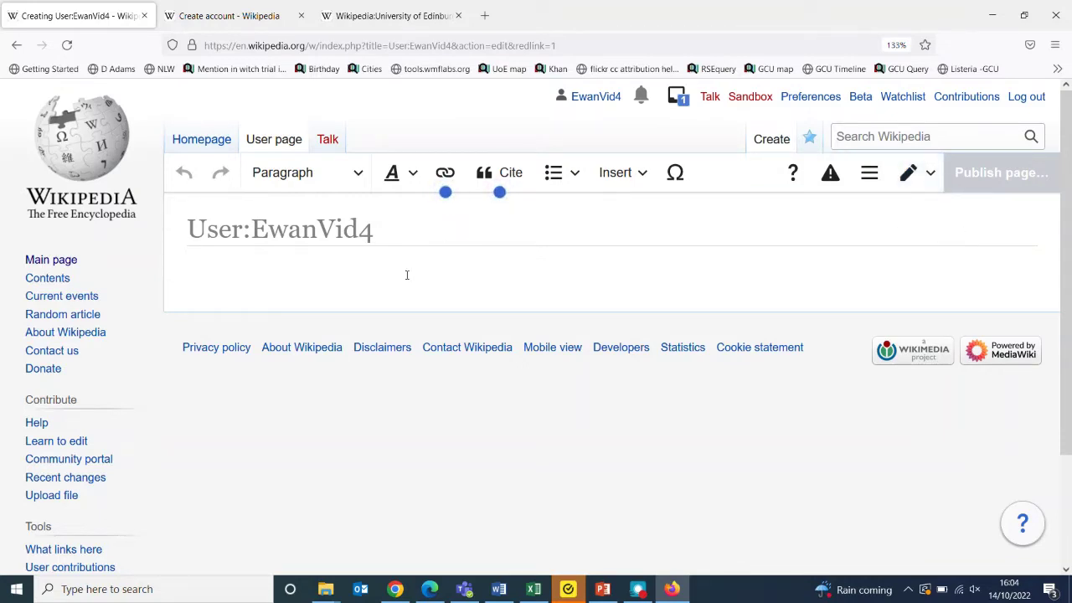
Write the user page text, beginning with "I am a Translation Studies MSc student at the University of Edinburgh"
type("I")
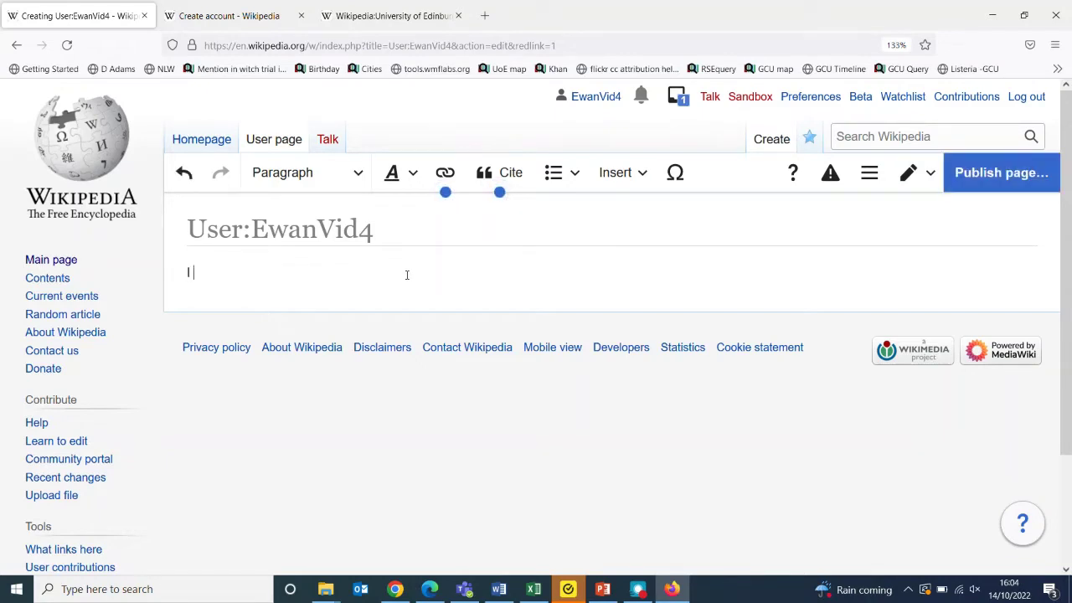
type(" am a Tr")
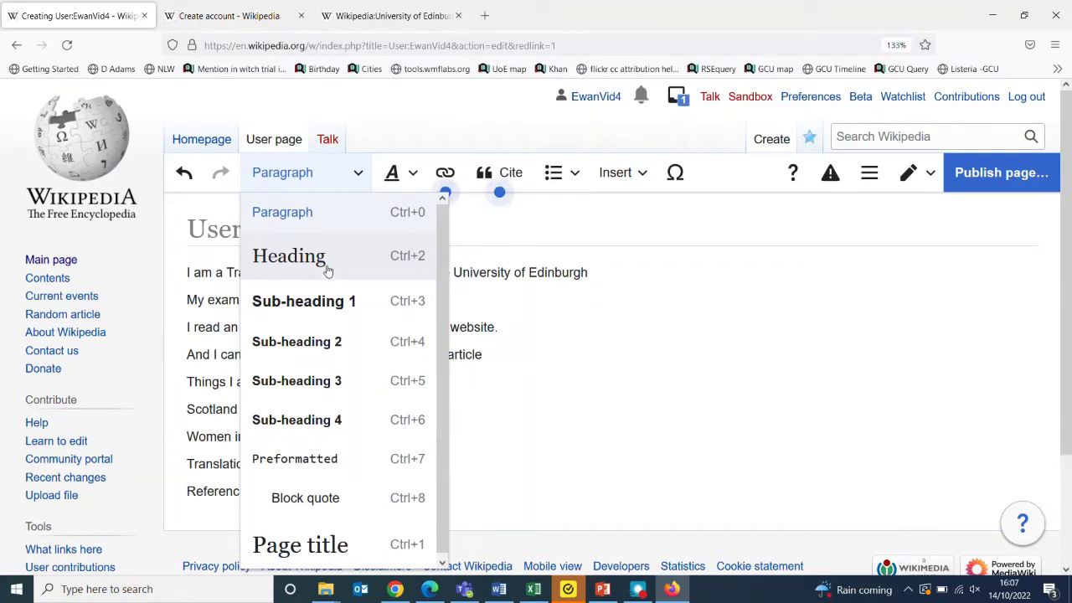
Apply the Heading style to the lines "References", "My example citation" and "Things I am interested in editing about"
left_click(327, 271)
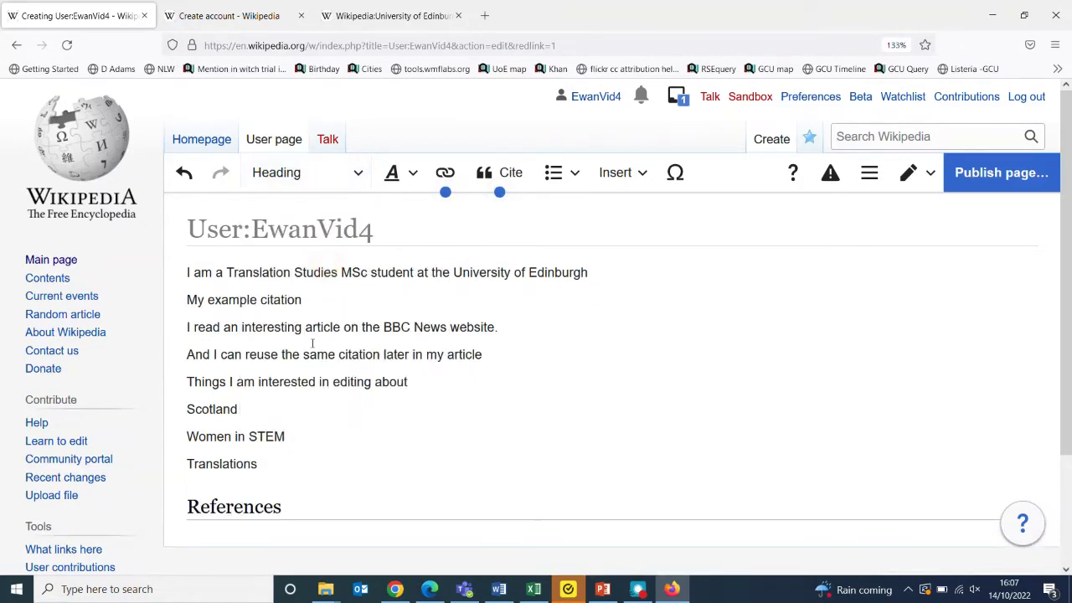
left_click_drag(292, 504, 169, 499)
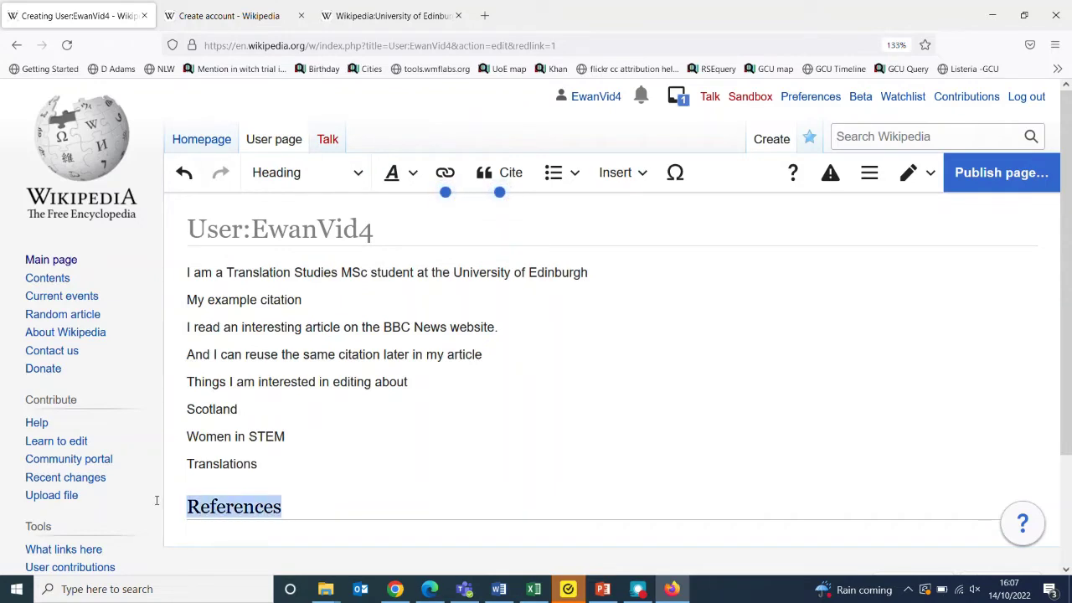
left_click_drag(305, 519, 184, 522)
left_click_drag(339, 299, 164, 295)
left_click(306, 174)
left_click(287, 254)
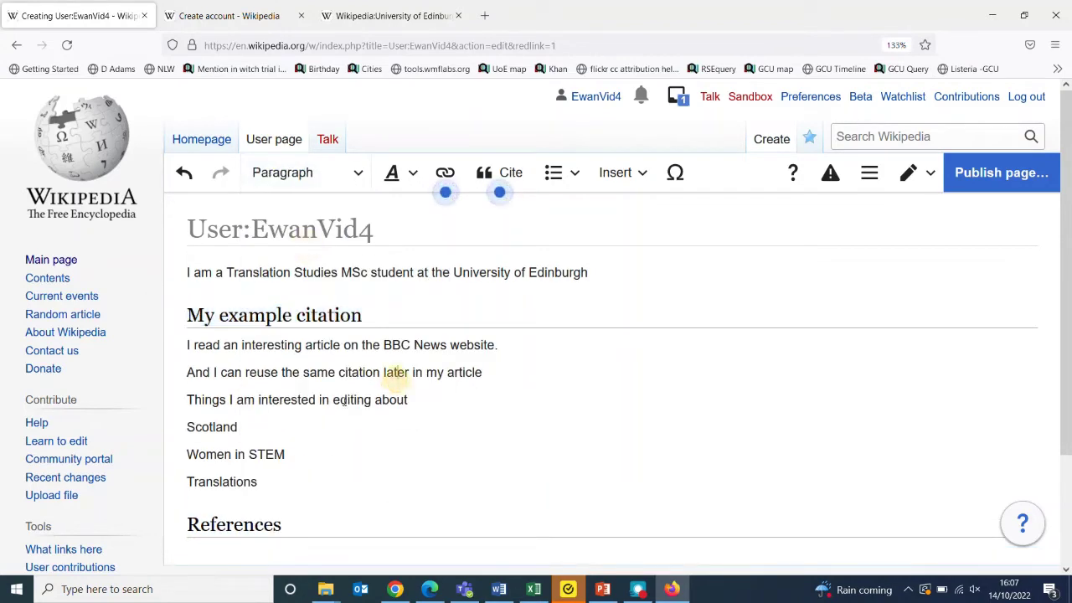
left_click_drag(350, 396, 122, 402)
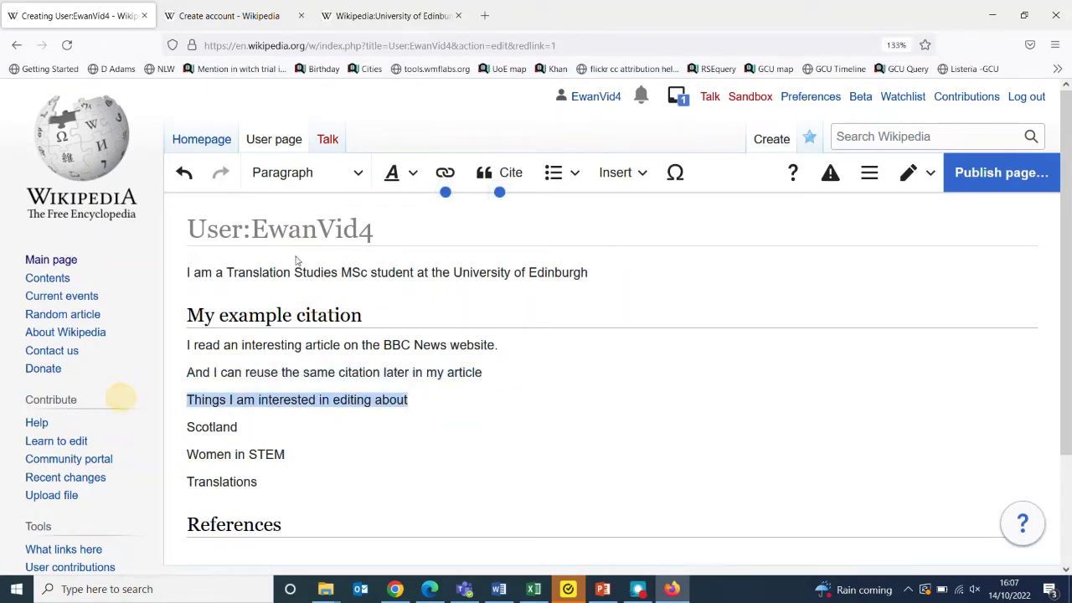
left_click(284, 173)
left_click(293, 256)
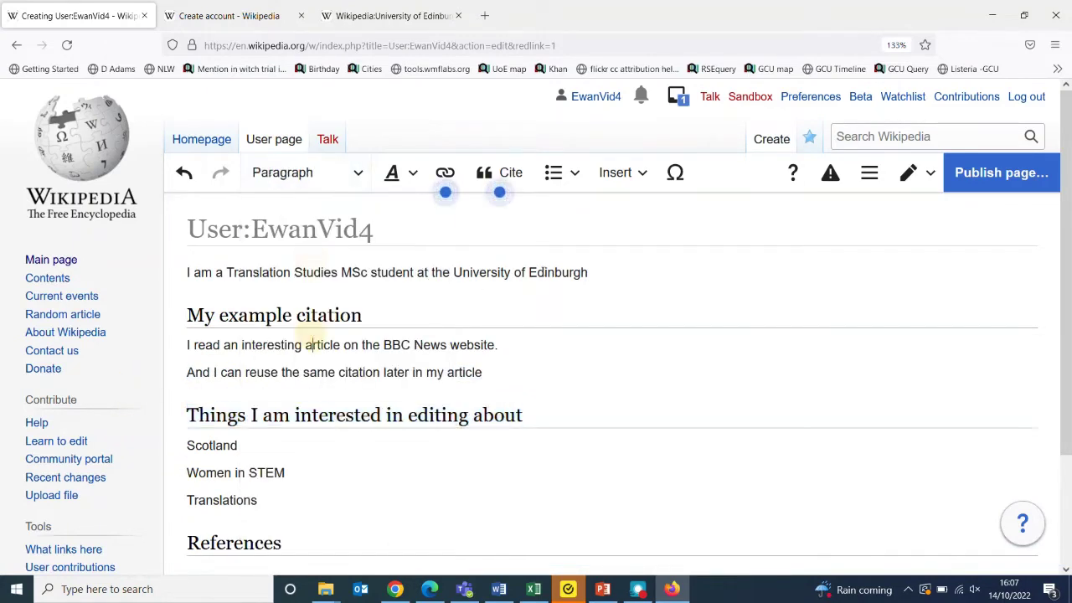
Insert a line with the account username above the introductory sentence and format it as Heading
left_click(186, 273)
key("Return")
type("Ewan")
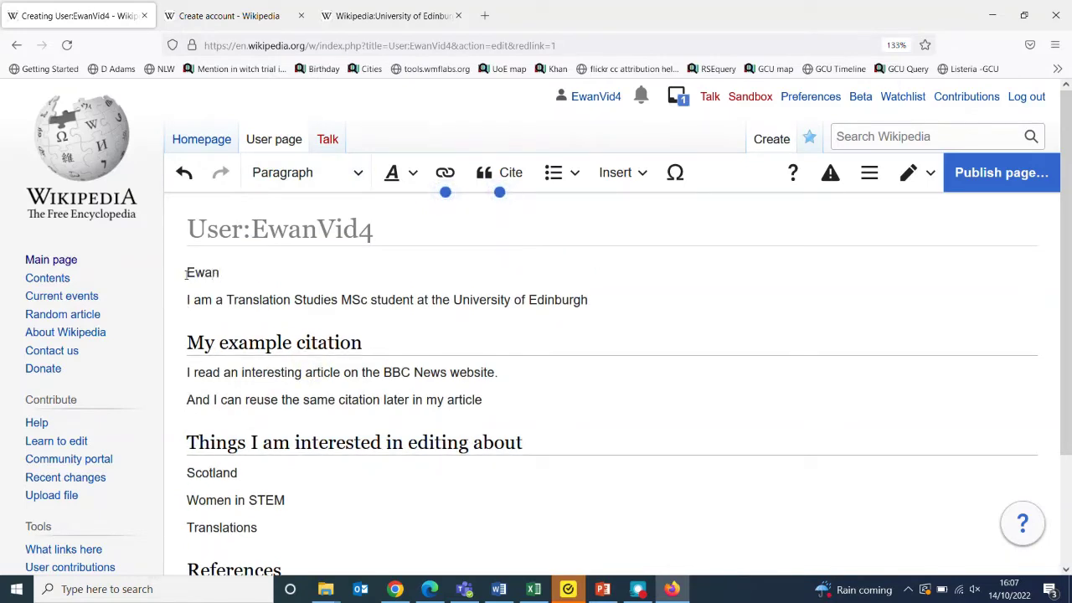
type("Vid4")
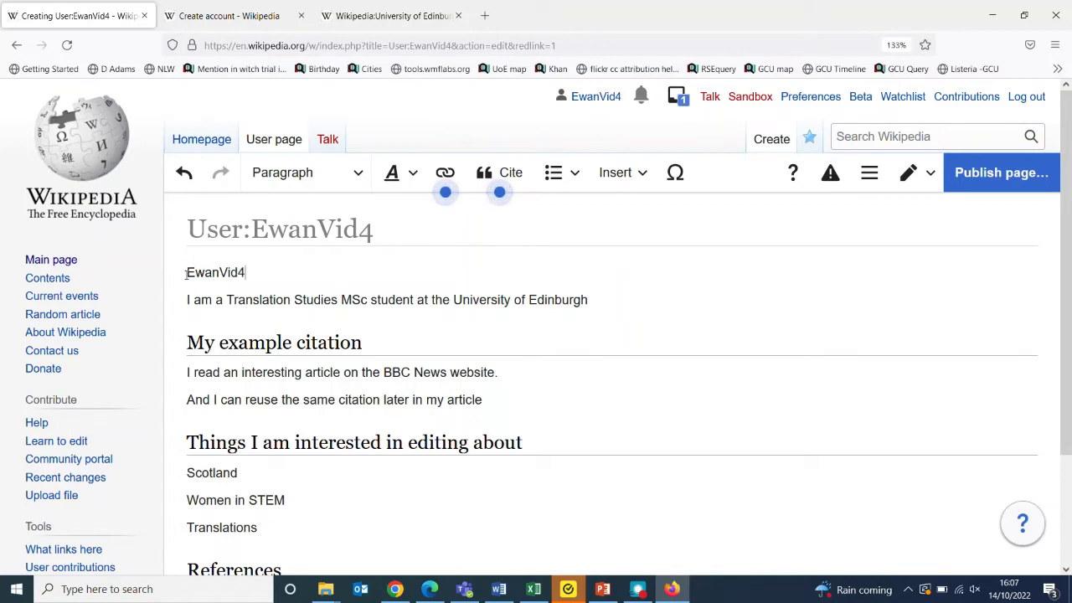
key("shift+Home")
left_click(298, 173)
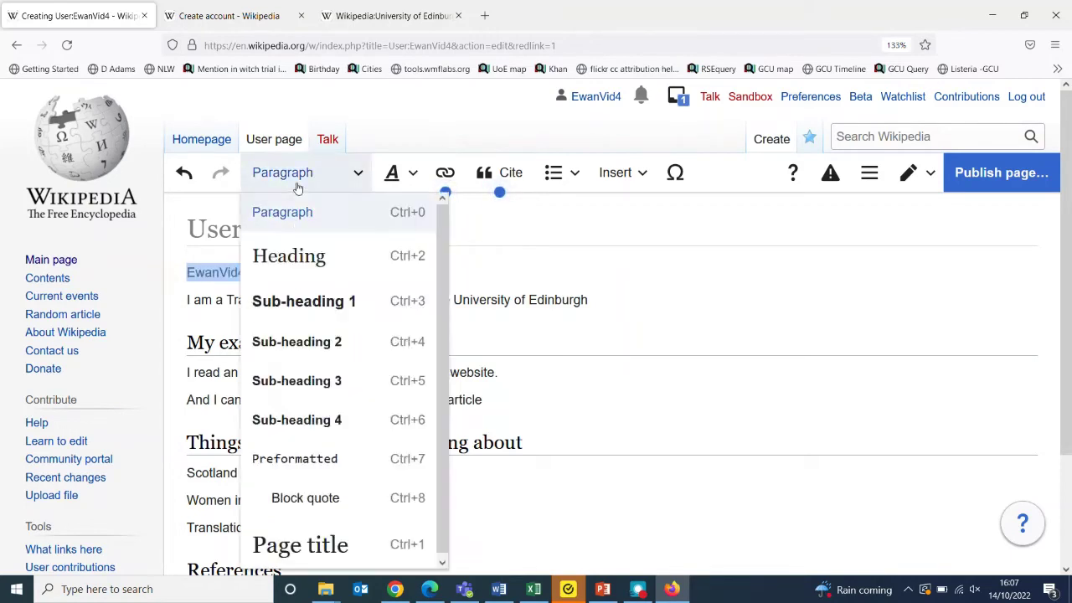
left_click(311, 253)
left_click(412, 280)
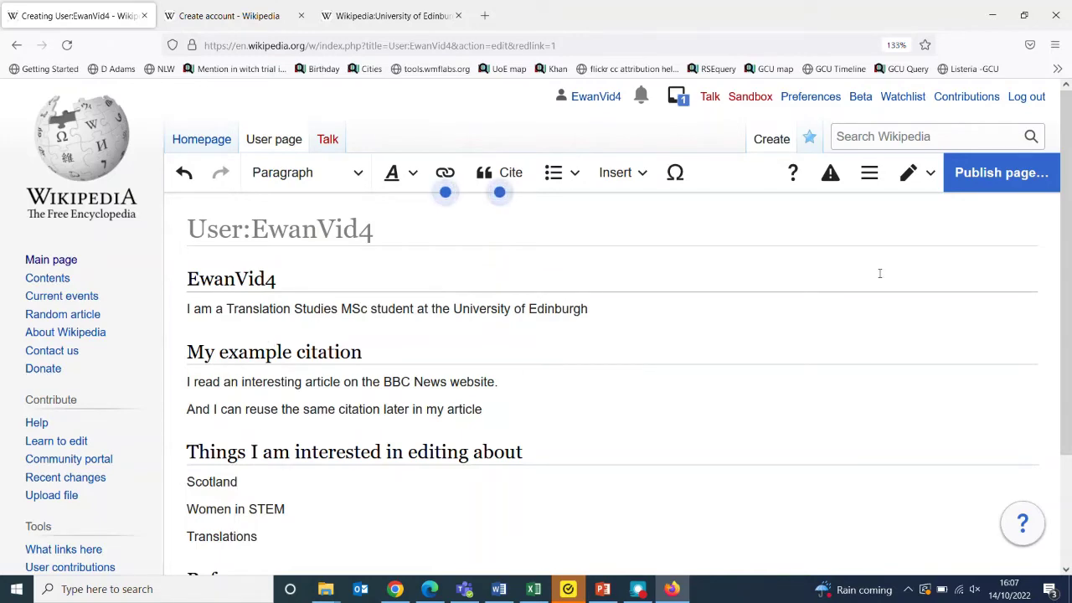
Publish the user page with the edit summary "added text to my userpage"
scroll(1070, 310, "down", 2)
left_click_drag(1070, 311, 1070, 301)
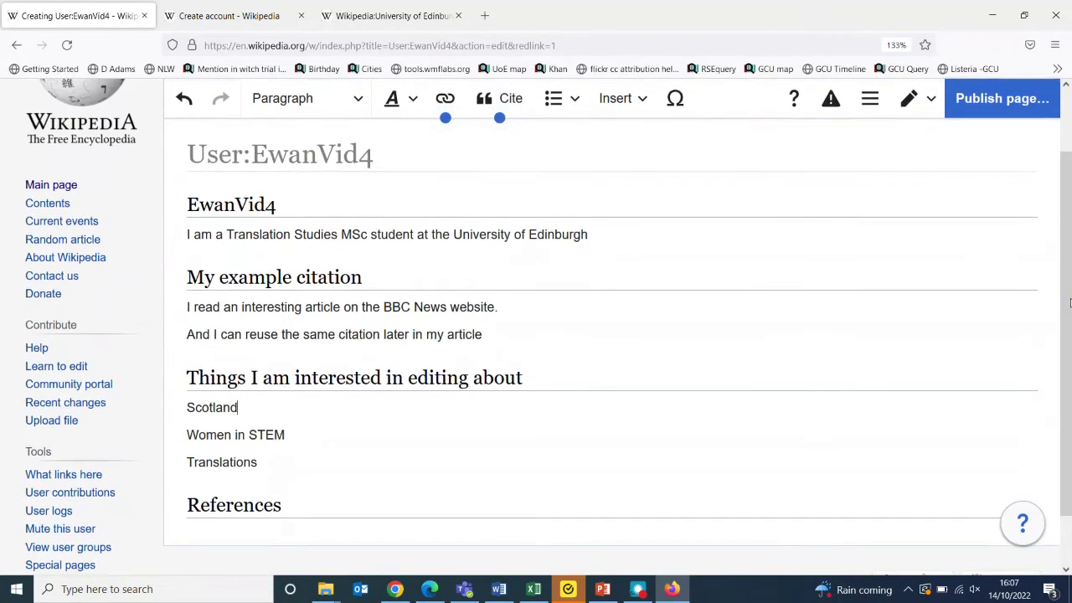
scroll(1063, 303, "up", 1)
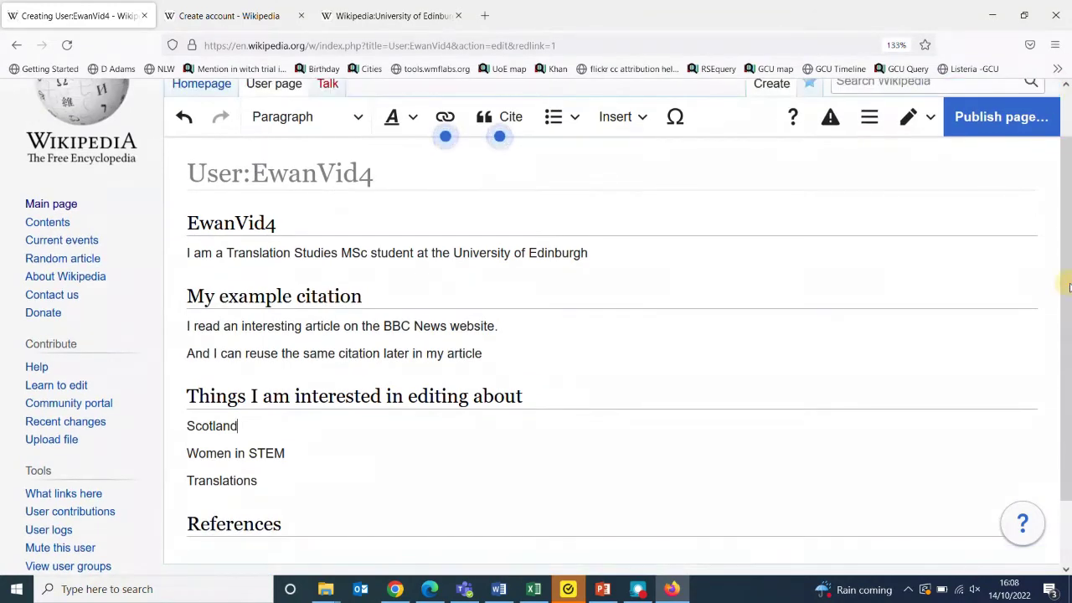
left_click(964, 126)
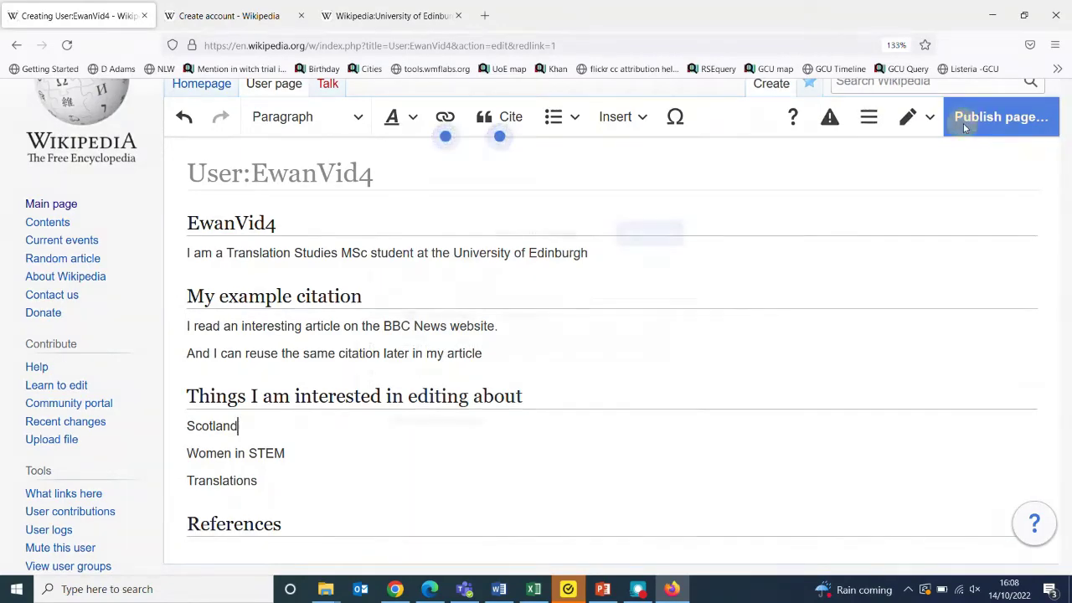
type("ad")
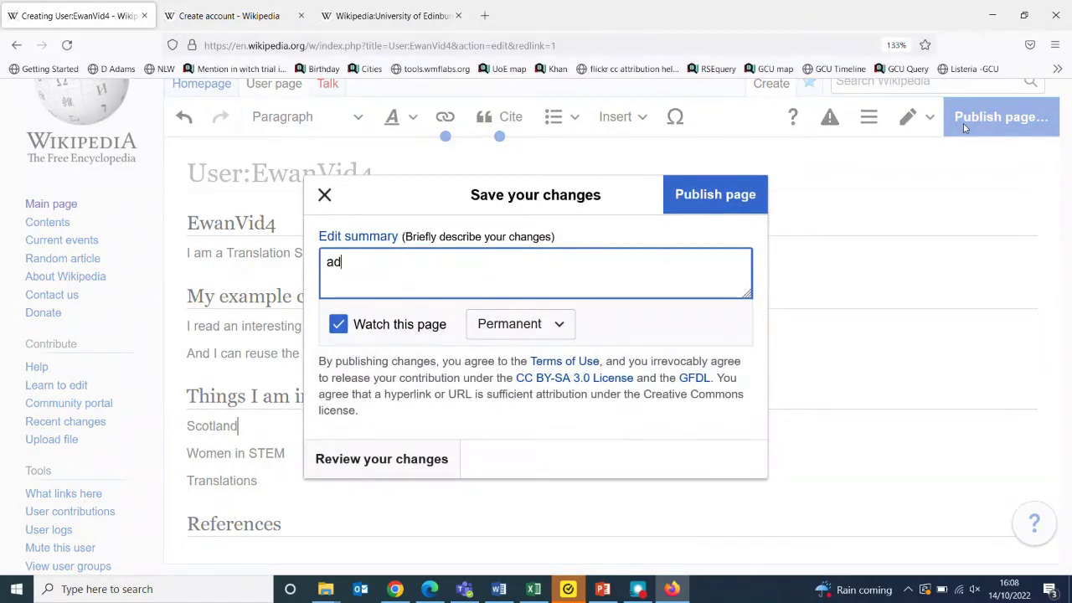
type("ded text to my userpage")
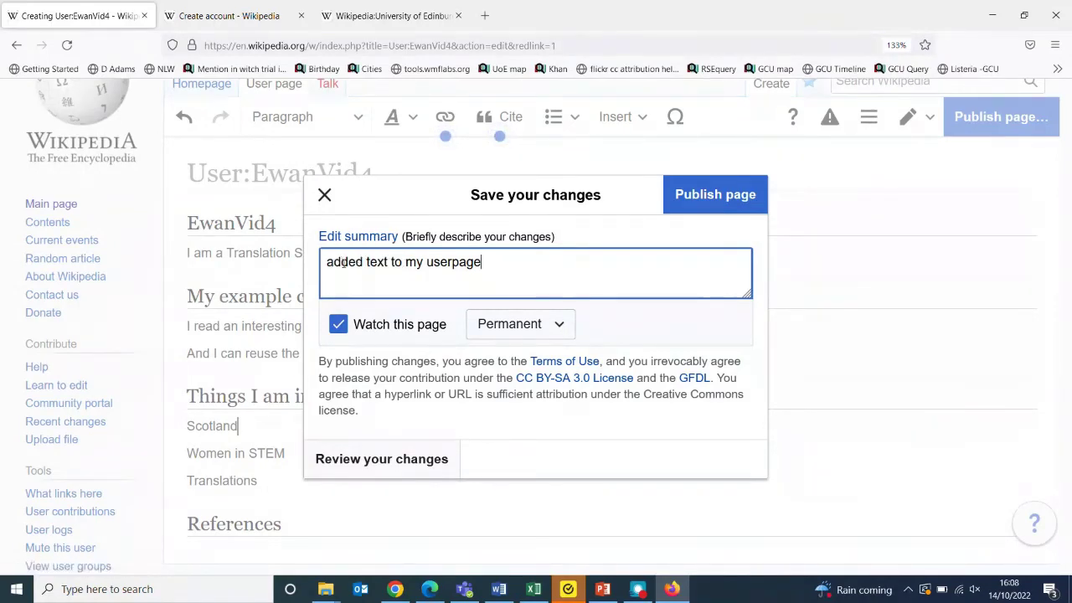
left_click(733, 195)
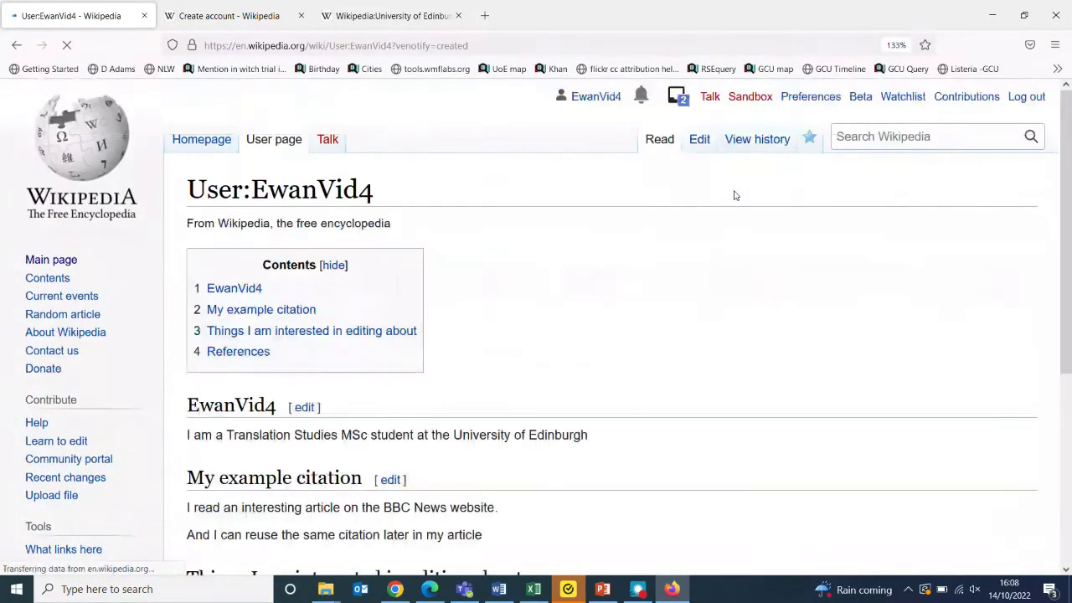
mouse_move(1070, 144)
left_mouse_down()
mouse_move(1069, 278)
mouse_move(1068, 126)
left_mouse_up()
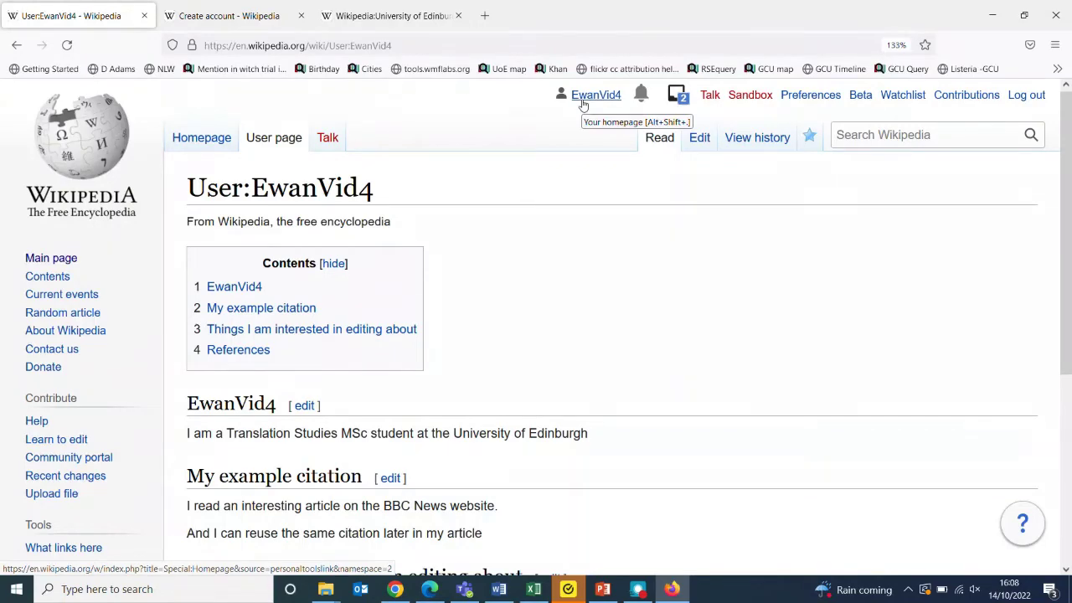
mouse_move(1069, 163)
left_mouse_down()
mouse_move(1070, 201)
mouse_move(1061, 196)
left_mouse_up()
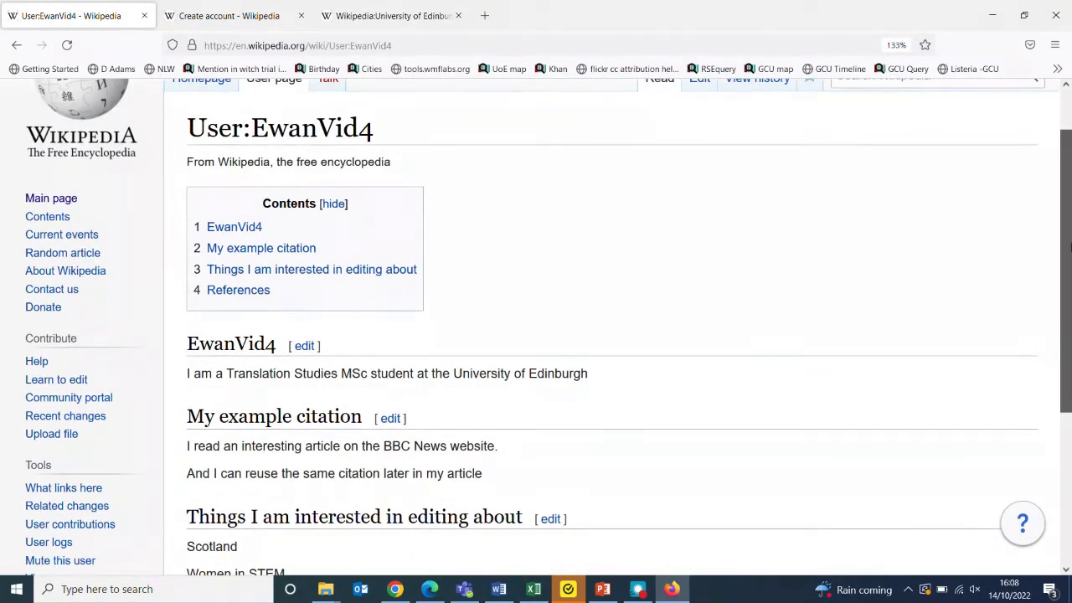
Examine the published user page and its revision history and pageviews statistics, and return to the user page
left_click_drag(1063, 263, 1063, 356)
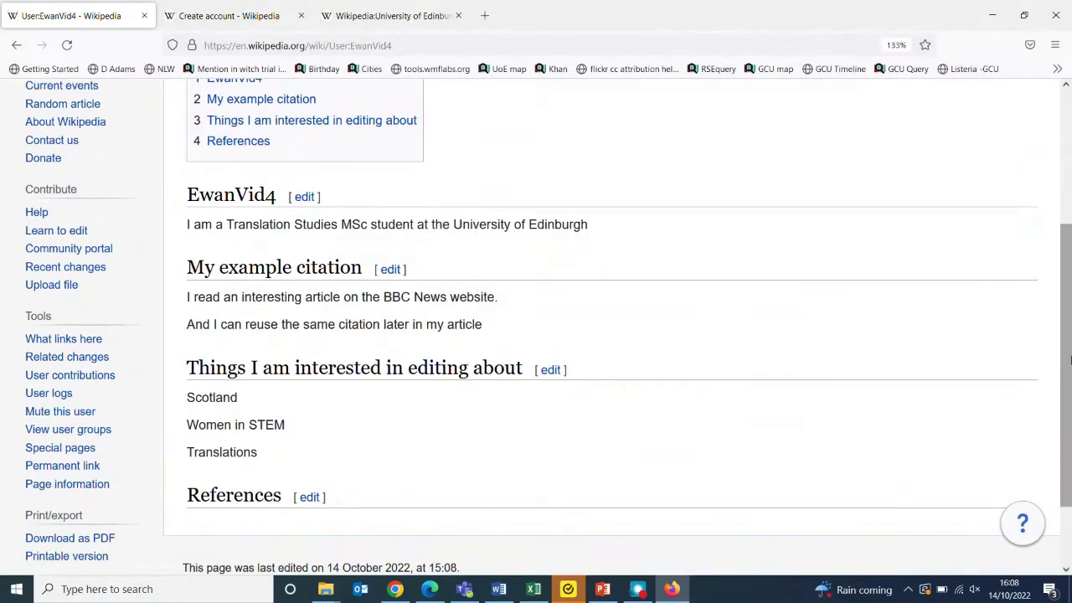
scroll(589, 346, "up", 3)
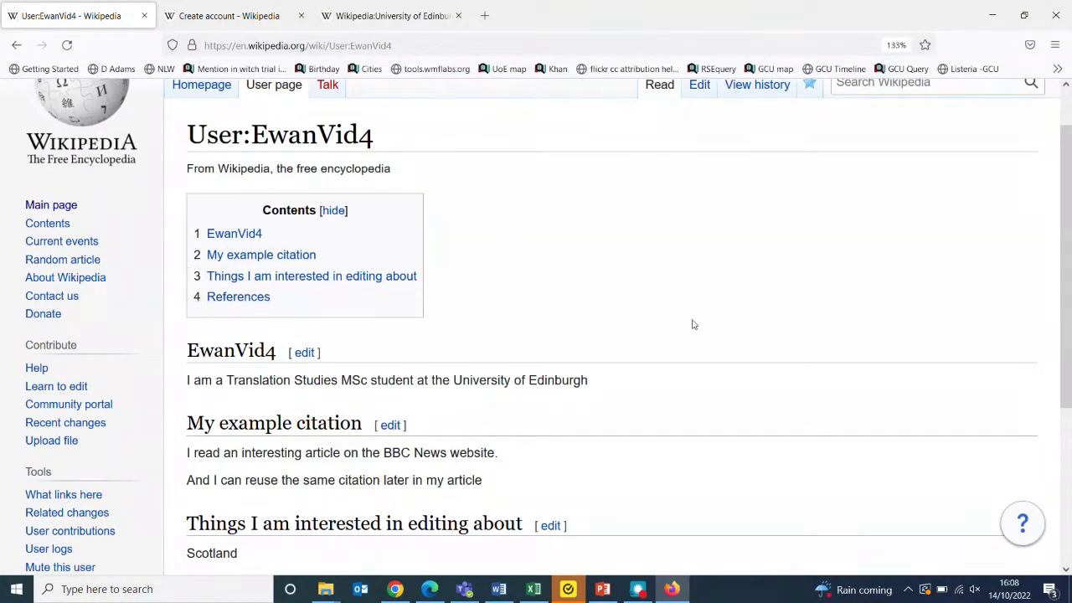
scroll(1056, 144, "up", 1)
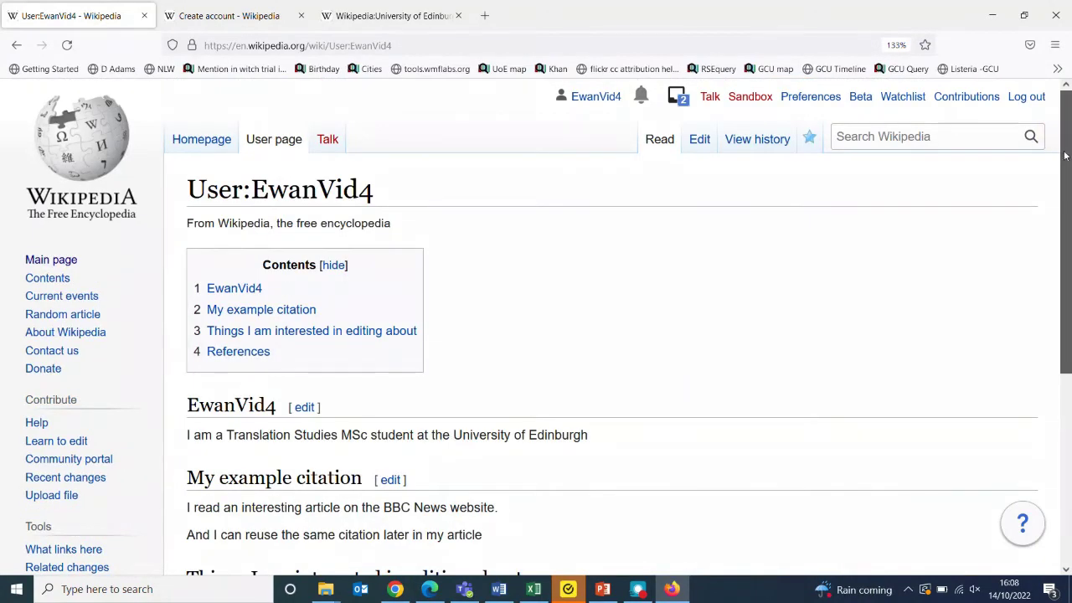
left_click(738, 149)
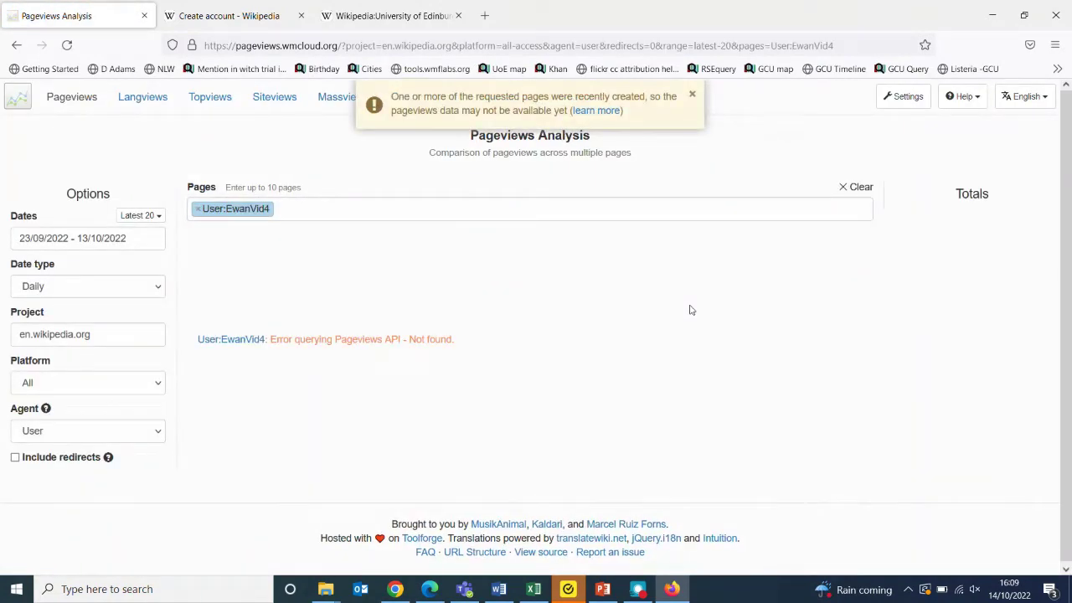
left_click(23, 48)
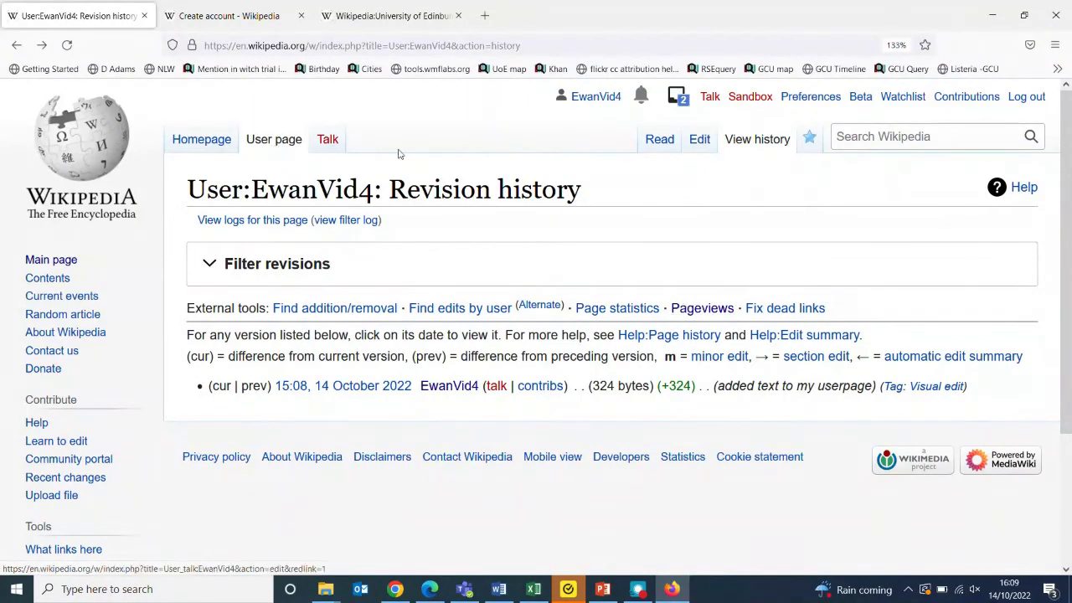
left_click(283, 149)
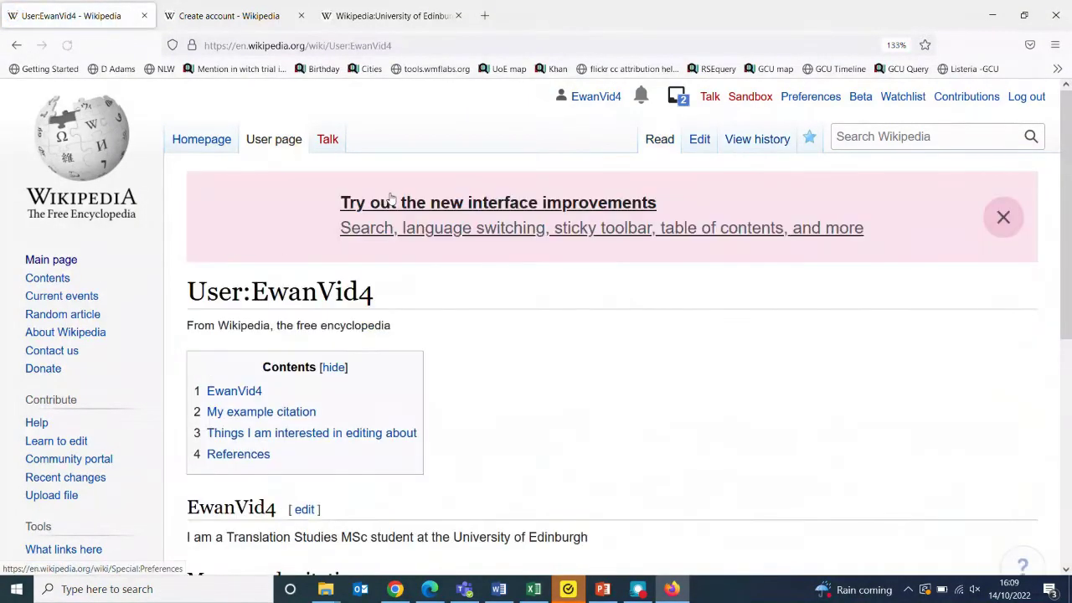
Copy the user page's full title and enter it in the Wikipedia search field
left_click_drag(397, 280, 190, 287)
key("ctrl+c")
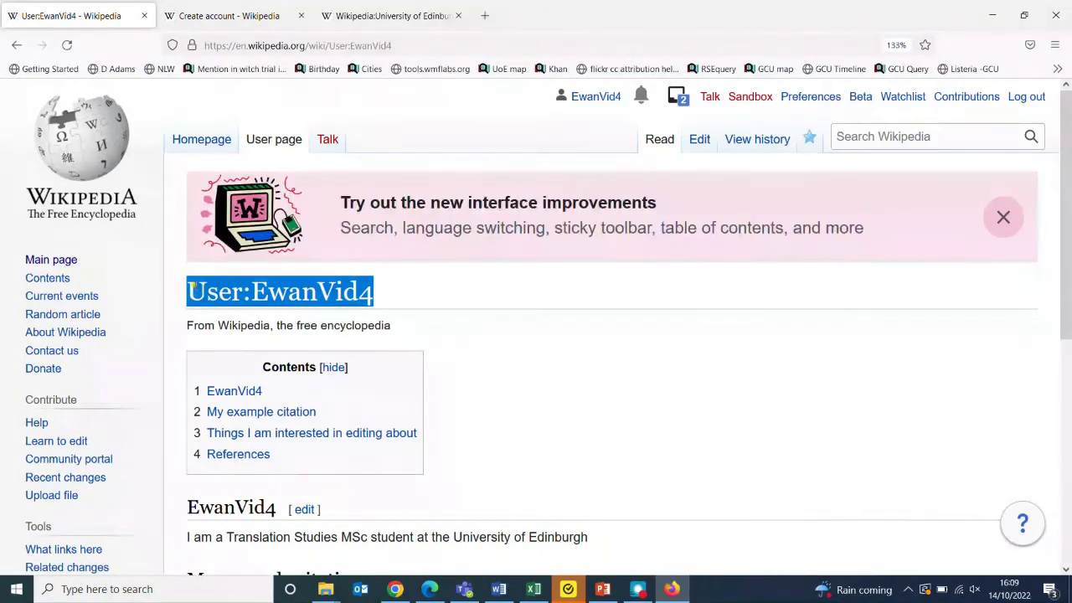
left_click(871, 134)
key("ctrl+v")
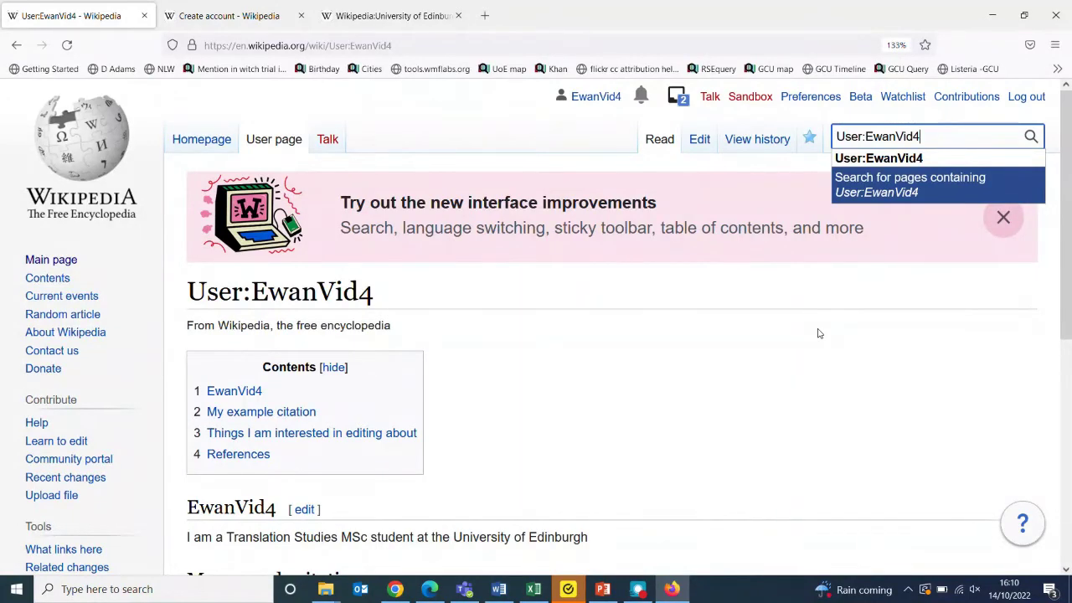
Open the user page for editing and make "Translation Studies MSc" bold in the introductory sentence
left_click(701, 141)
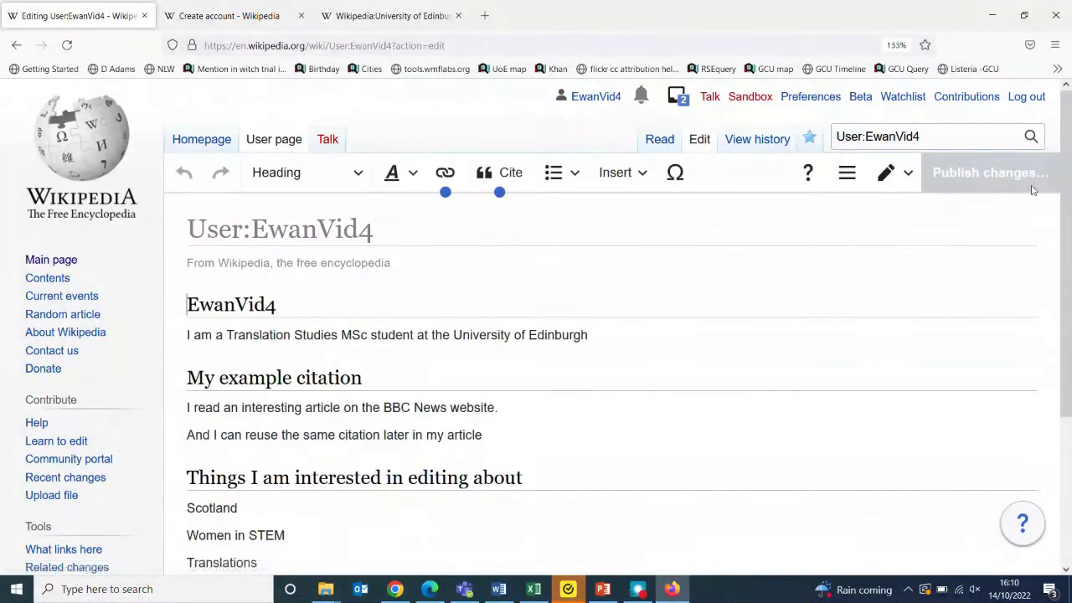
scroll(1069, 257, "down", 1)
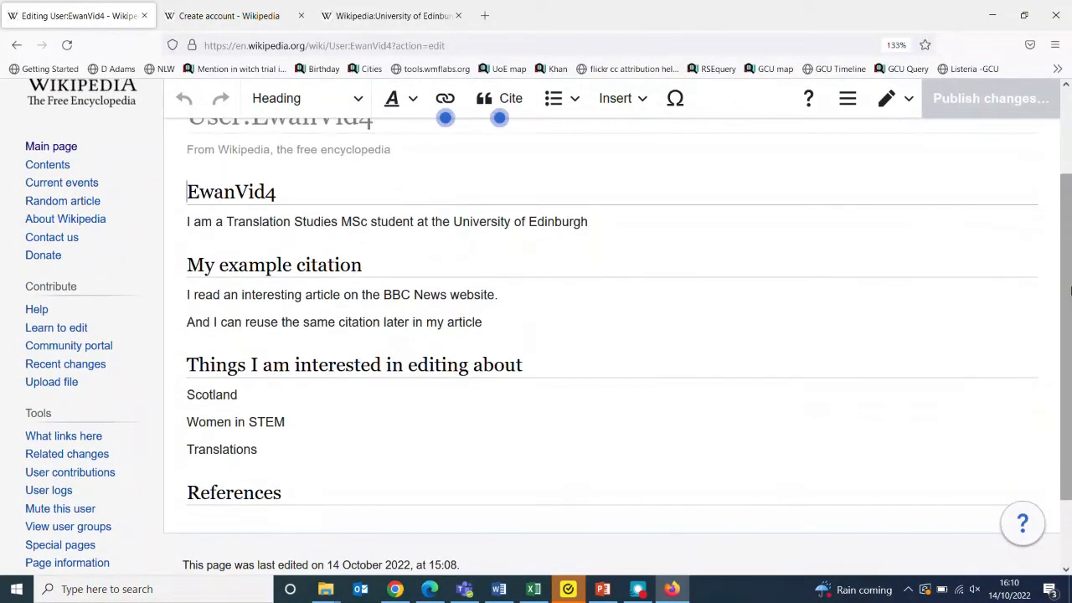
left_click_drag(1069, 258, 1068, 191)
left_click_drag(228, 336, 366, 332)
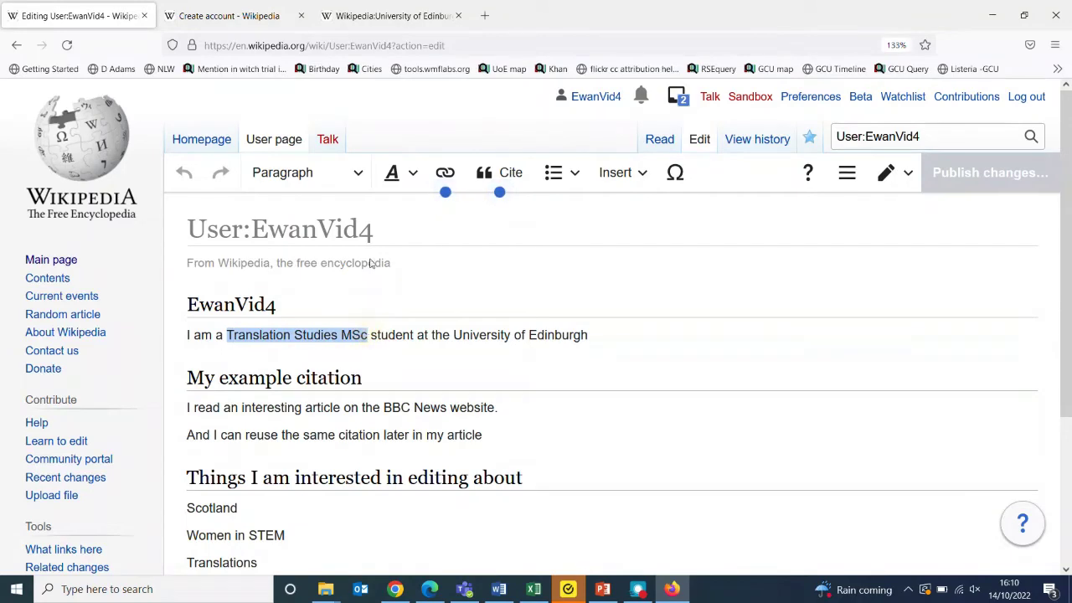
left_click(412, 173)
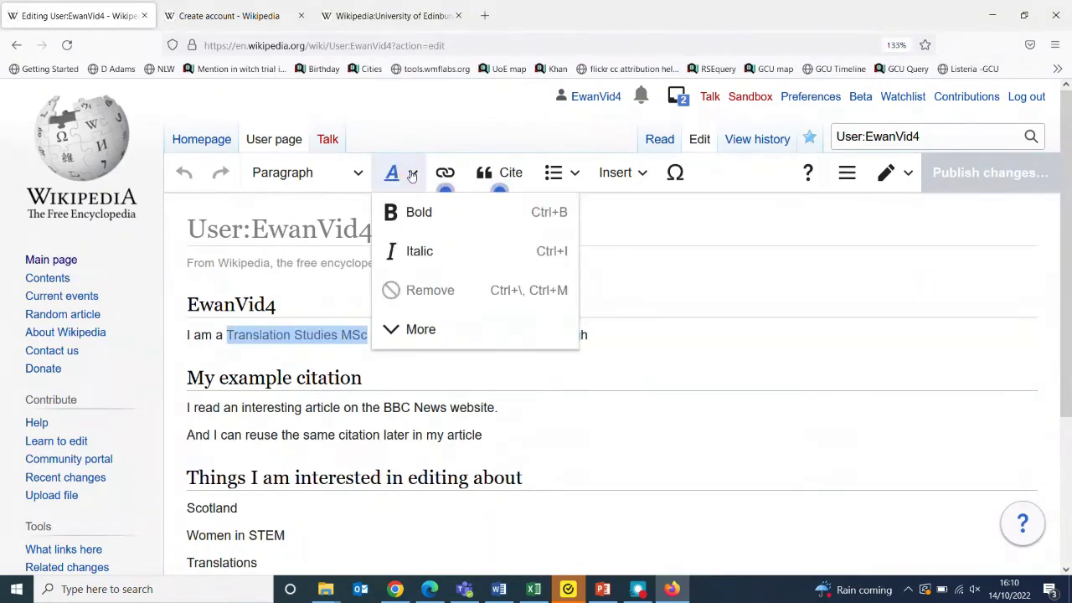
left_click(420, 213)
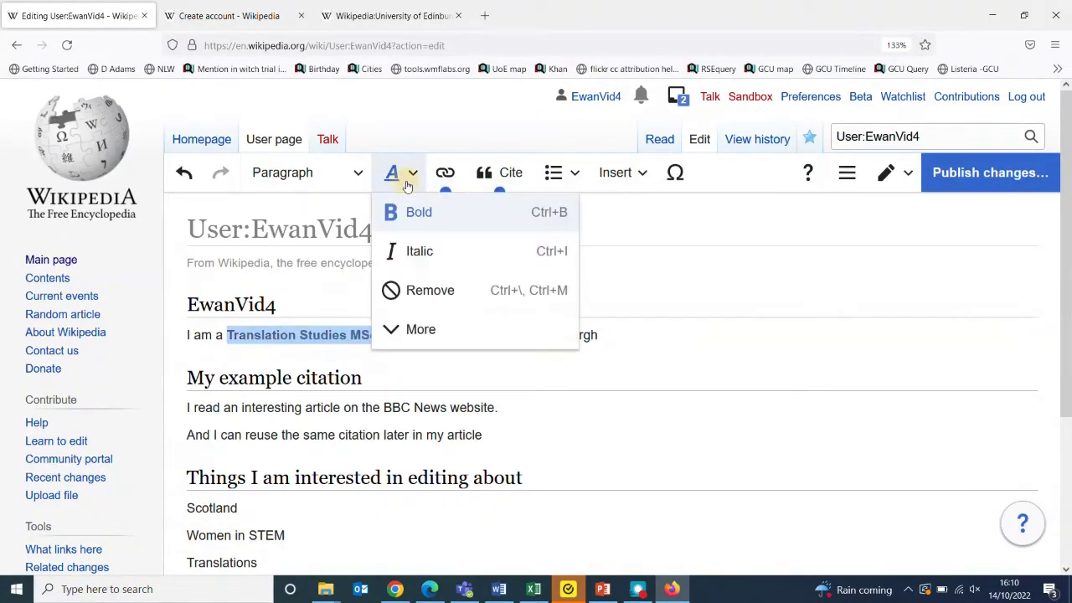
key("ctrl+b")
left_click(539, 425)
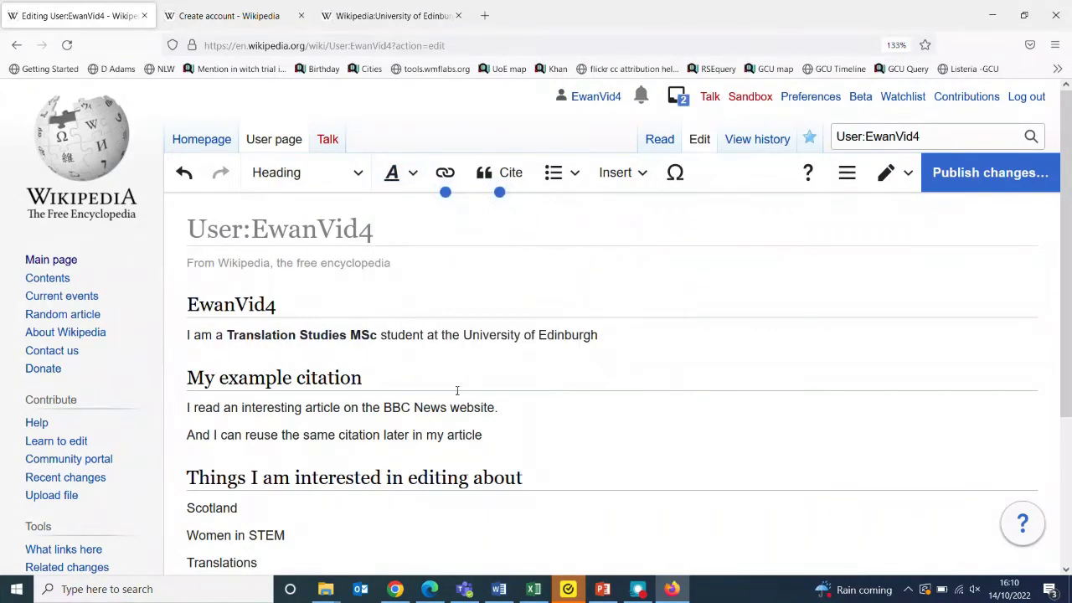
Link the words "University of Edinburgh" in the introductory sentence to the Wikipedia article "University of Edinburgh"
left_click(463, 336)
left_click_drag(463, 335, 597, 334)
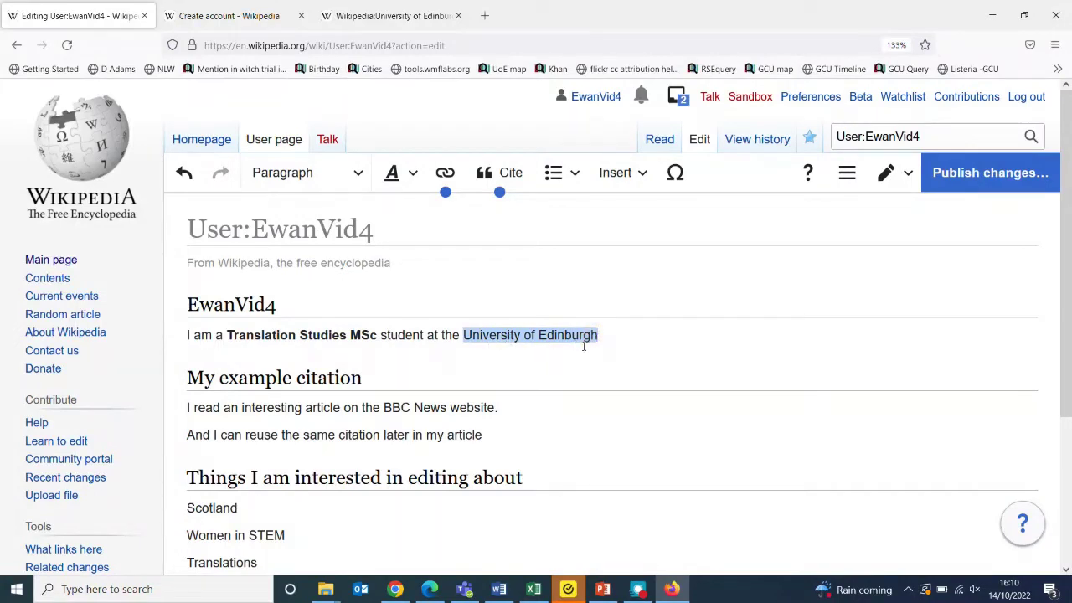
left_click(444, 183)
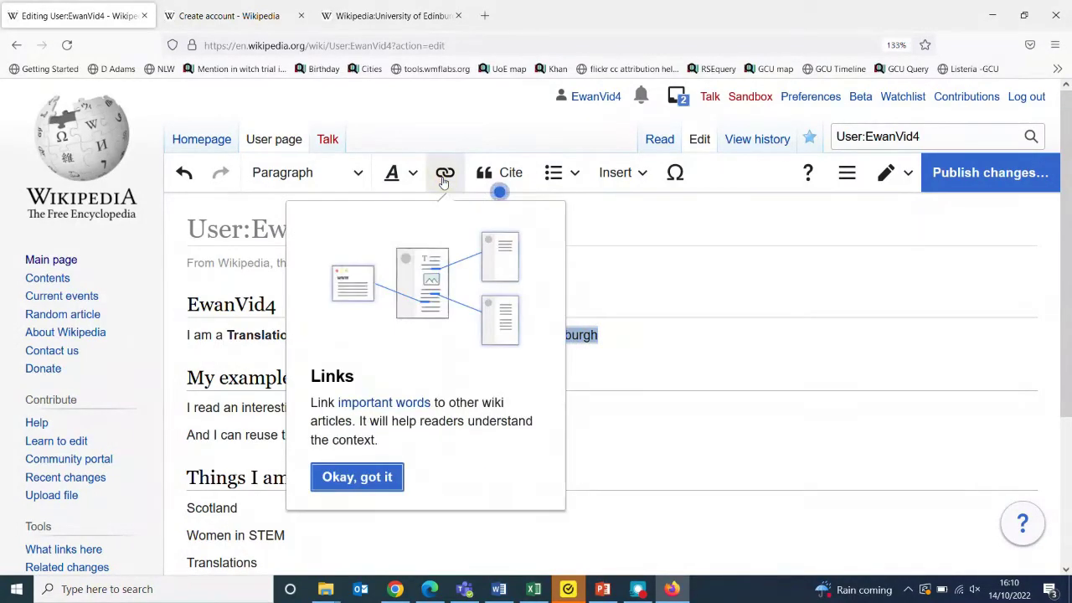
left_click(376, 478)
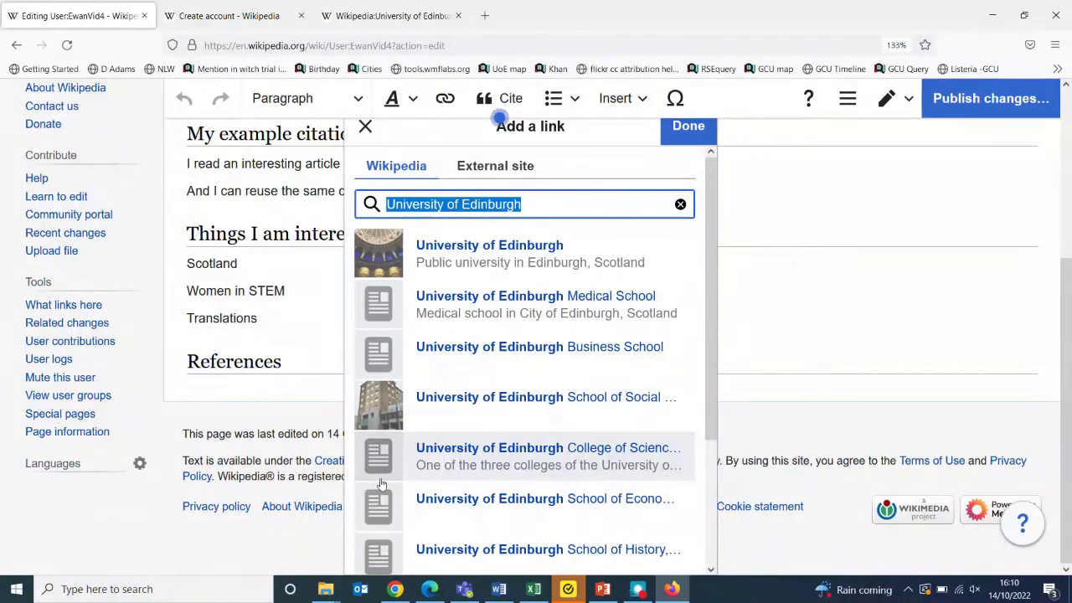
left_click(479, 249)
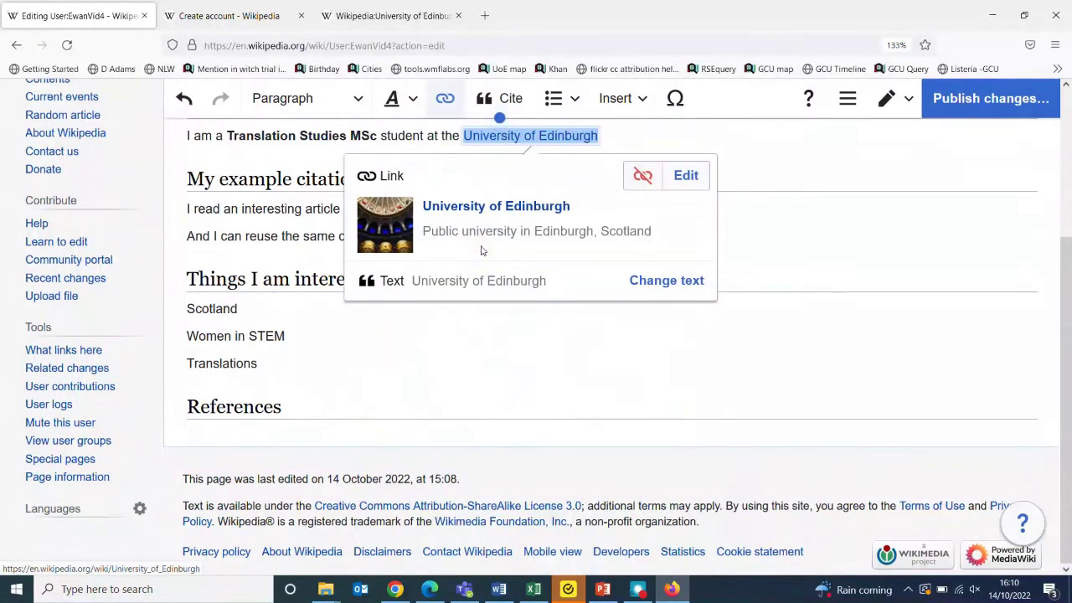
left_click(653, 137)
left_click(653, 137)
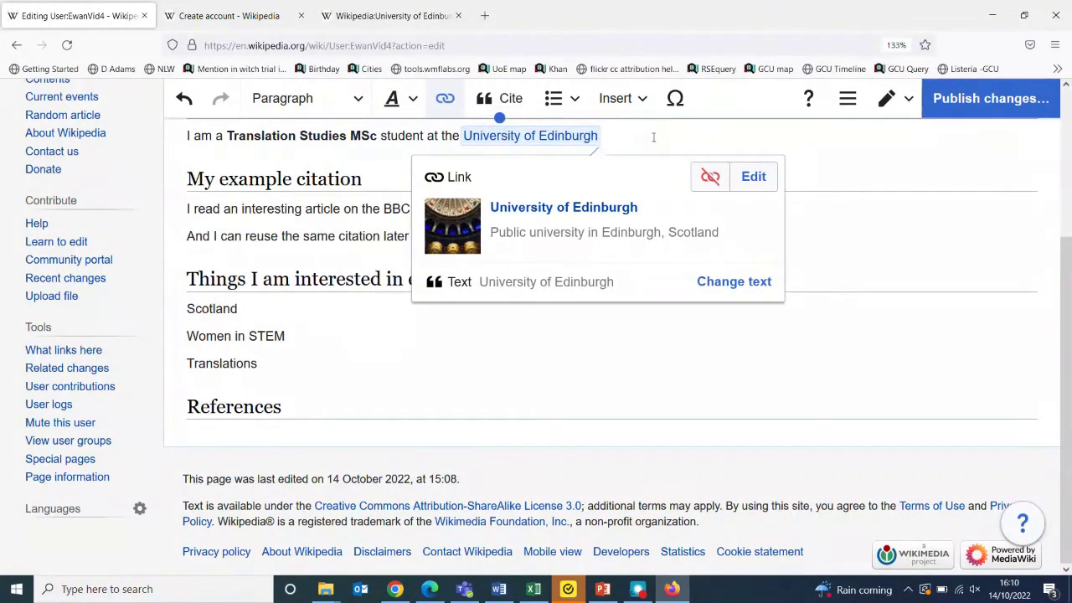
Add "/ University of Hogwarts." at the end of the introductory sentence, after the University of Edinburgh link
left_click(930, 237)
scroll(693, 275, "up", 2)
left_click(671, 221)
type("/ ")
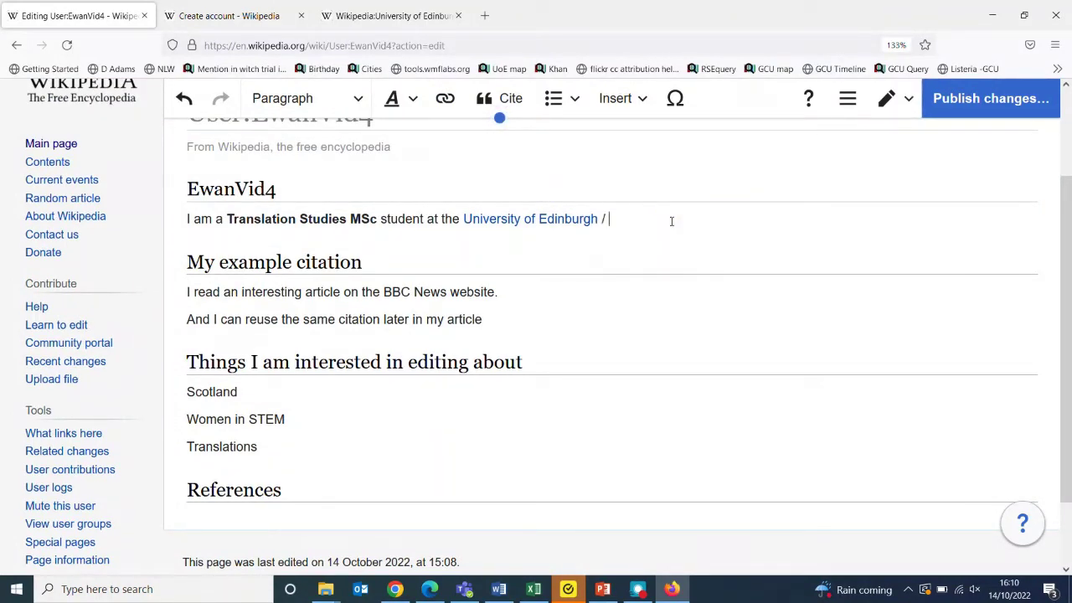
type("University of Hogwarts.")
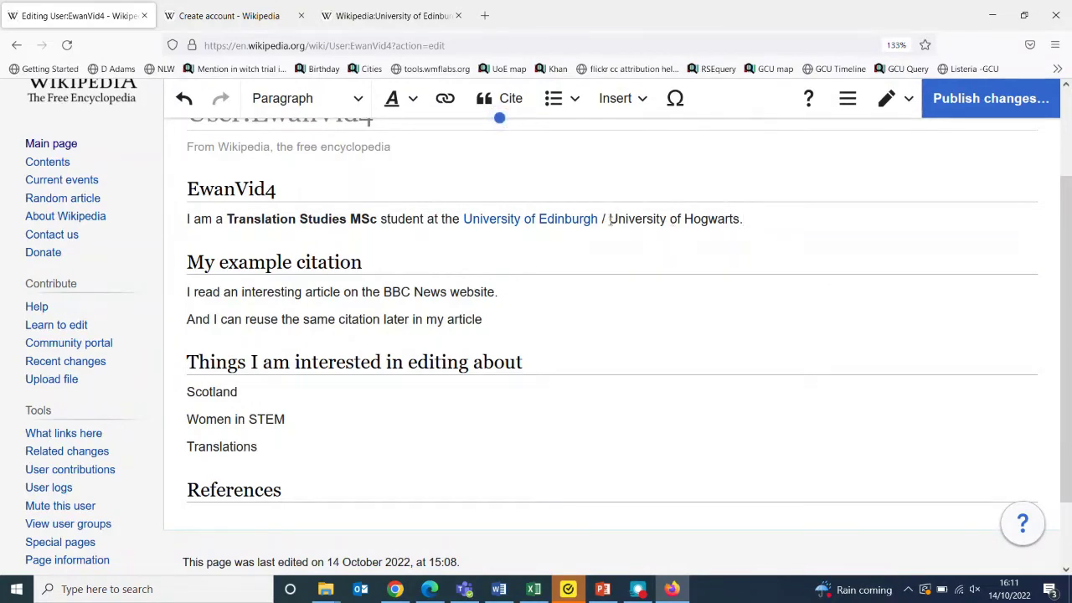
Link the words "University of Hogwarts" to the not yet existing Wikipedia page of the same name
left_click_drag(610, 219, 740, 223)
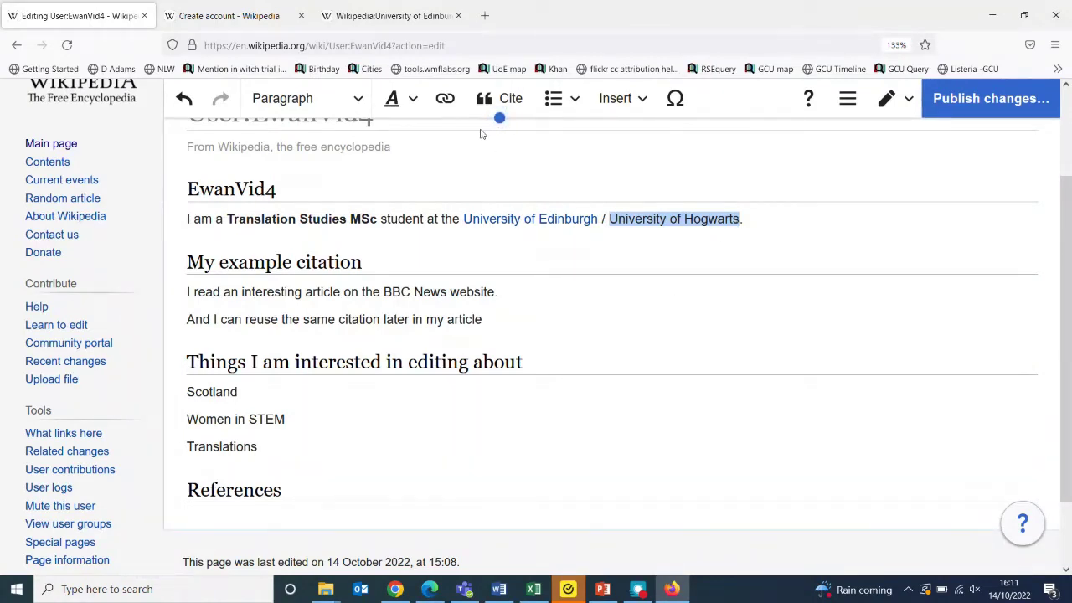
left_click(444, 103)
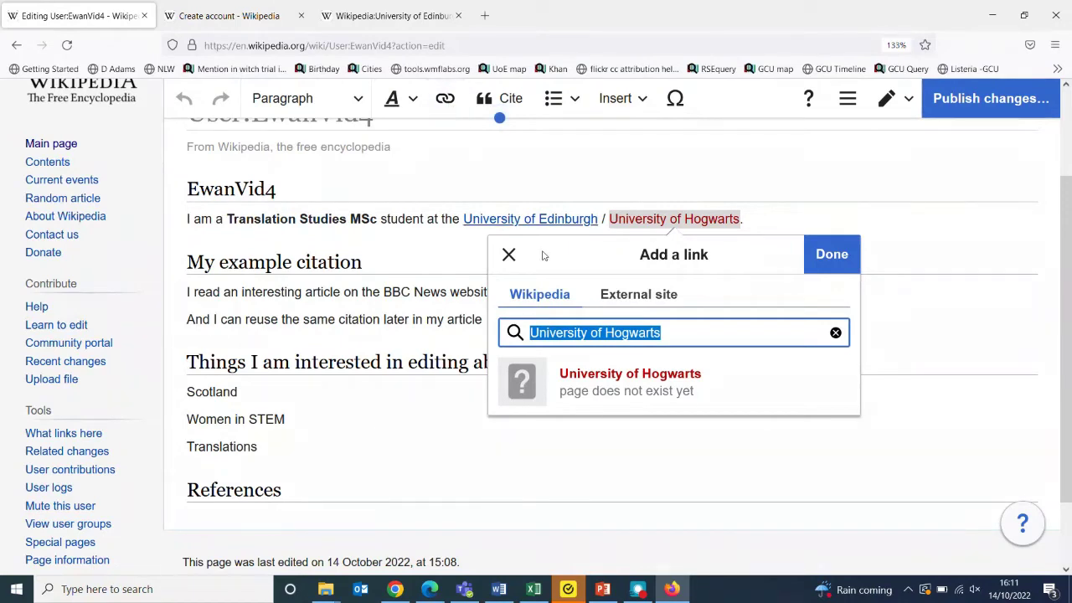
left_click(593, 377)
left_click(772, 208)
left_click(688, 218)
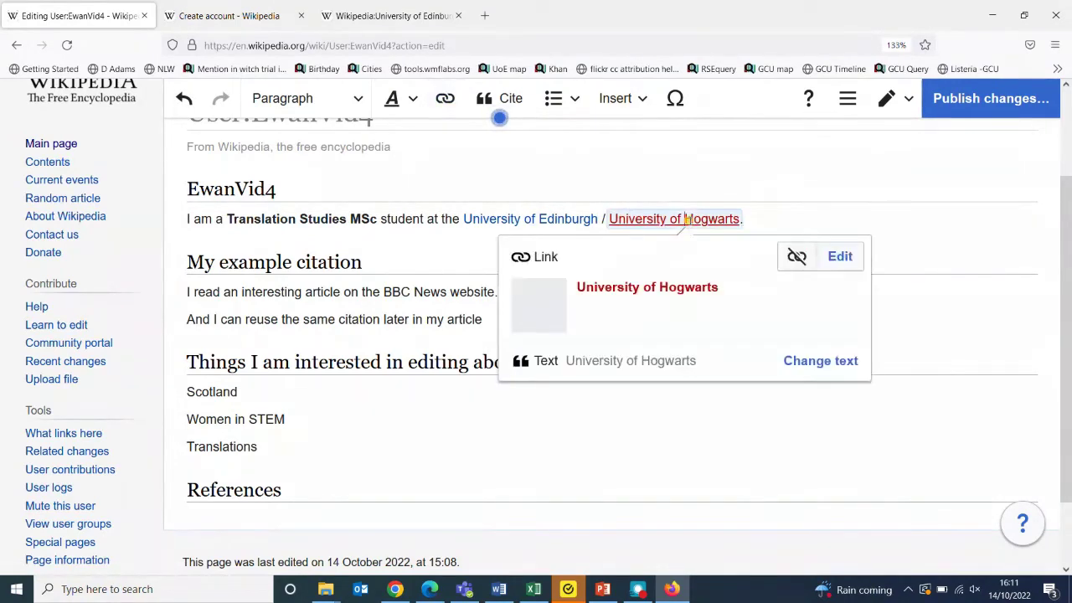
left_click(730, 222)
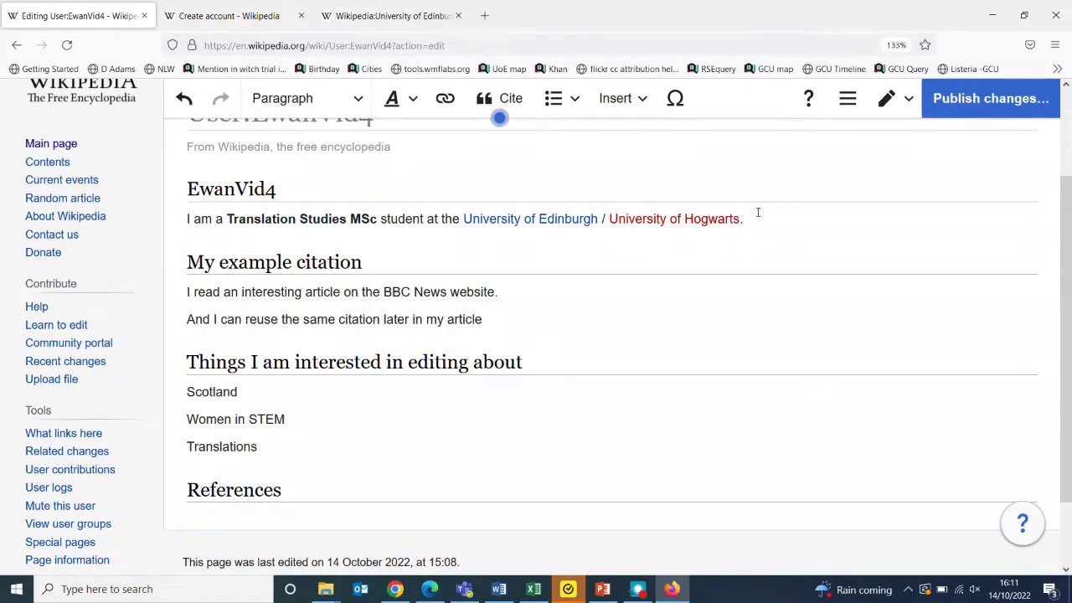
left_click(208, 188)
left_click(285, 221)
left_click(532, 219)
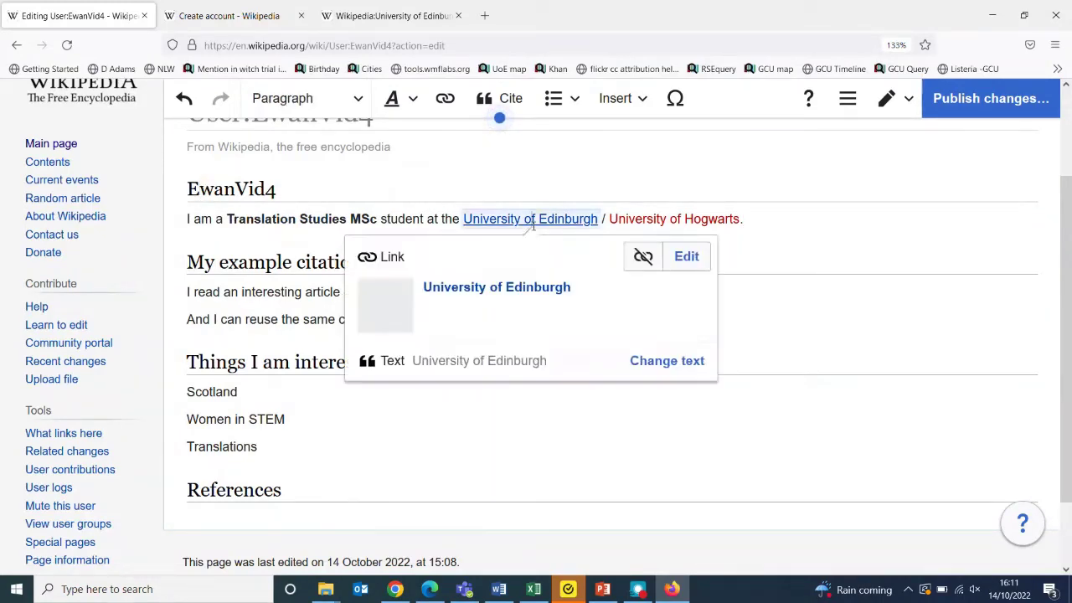
left_click(675, 219)
left_click(282, 321)
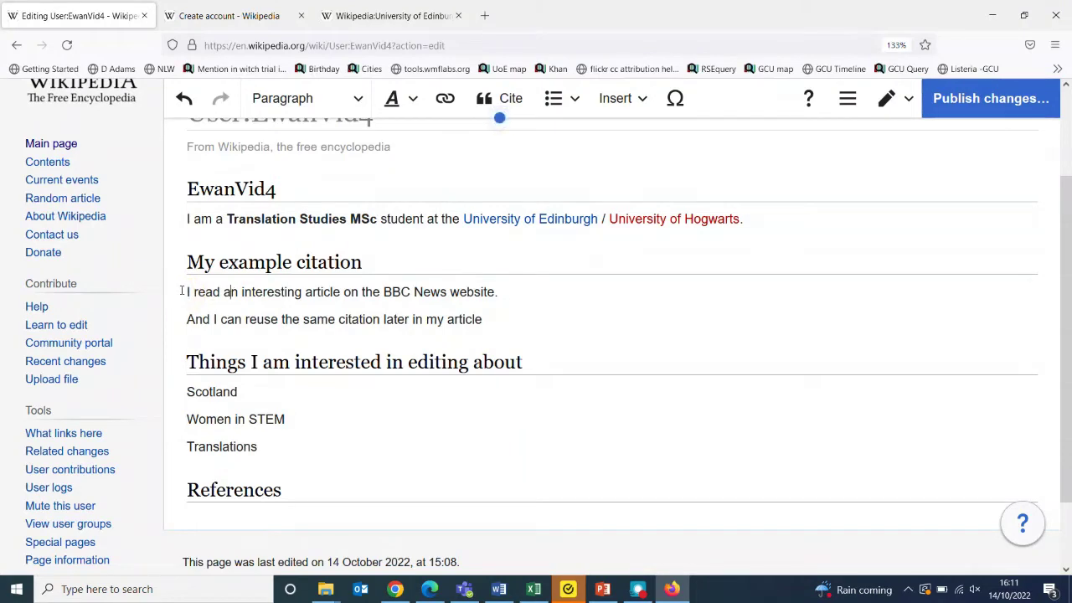
Search the web for "bbc news" in a new browser tab and open the BBC News home page
left_click(520, 293)
left_click(484, 15)
type("bbc bnd")
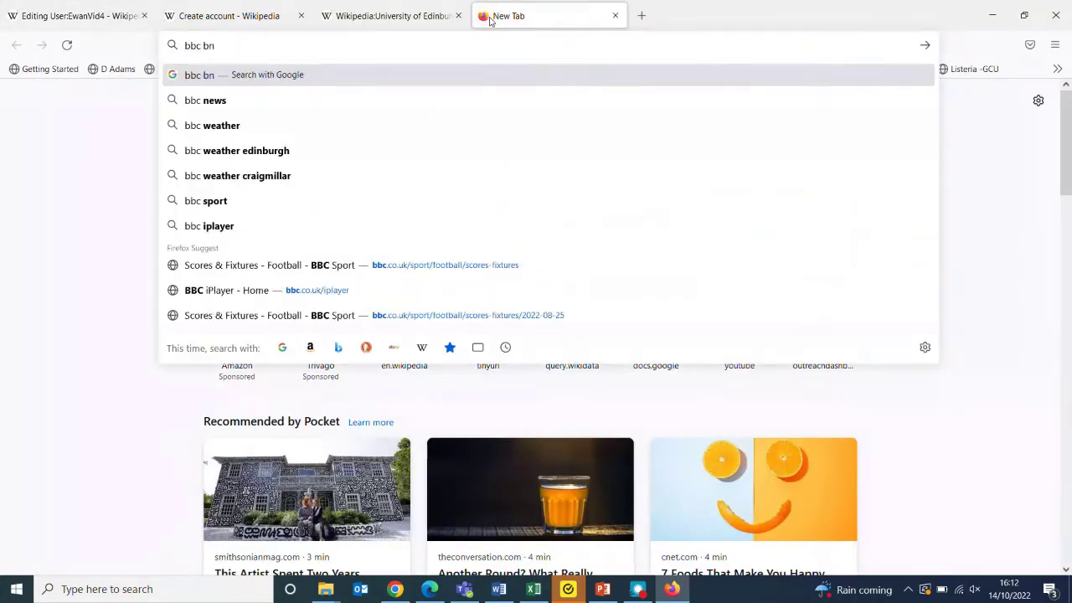
key("BackSpace")
key("BackSpace")
key("BackSpace")
type("news")
key("Return")
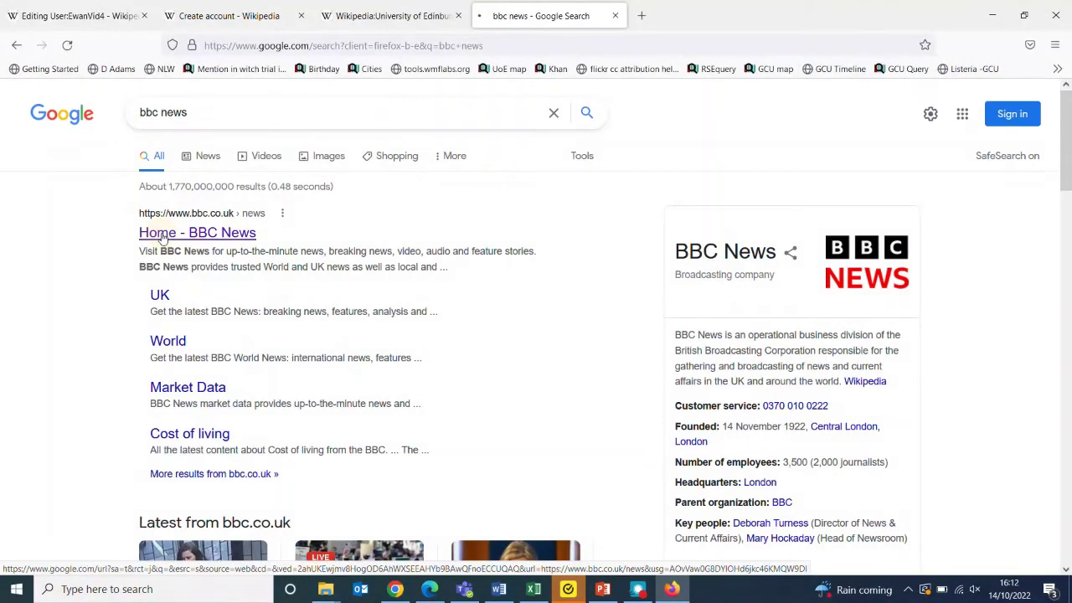
left_click(163, 234)
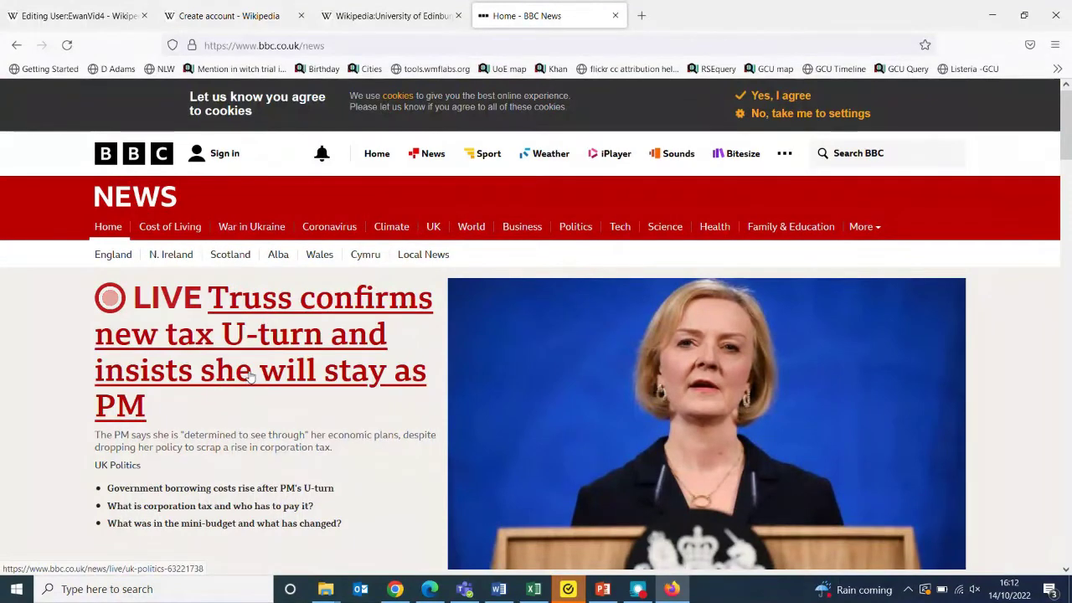
Open the live article "Truss confirms new tax U-turn and insists she will stay as PM" and copy its web address
left_click(248, 376)
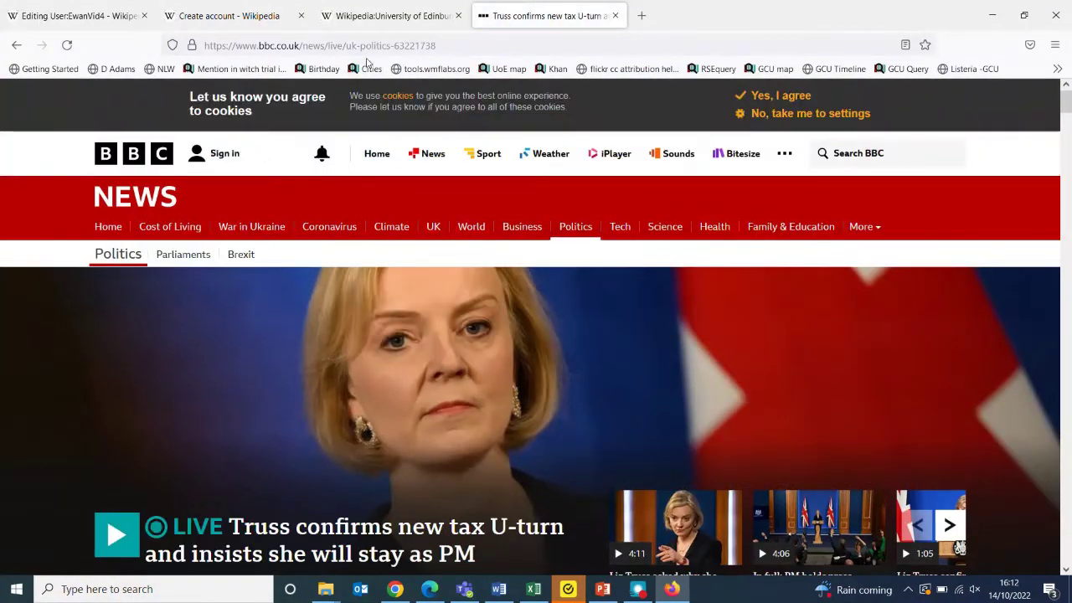
left_click(319, 46)
key("ctrl+c")
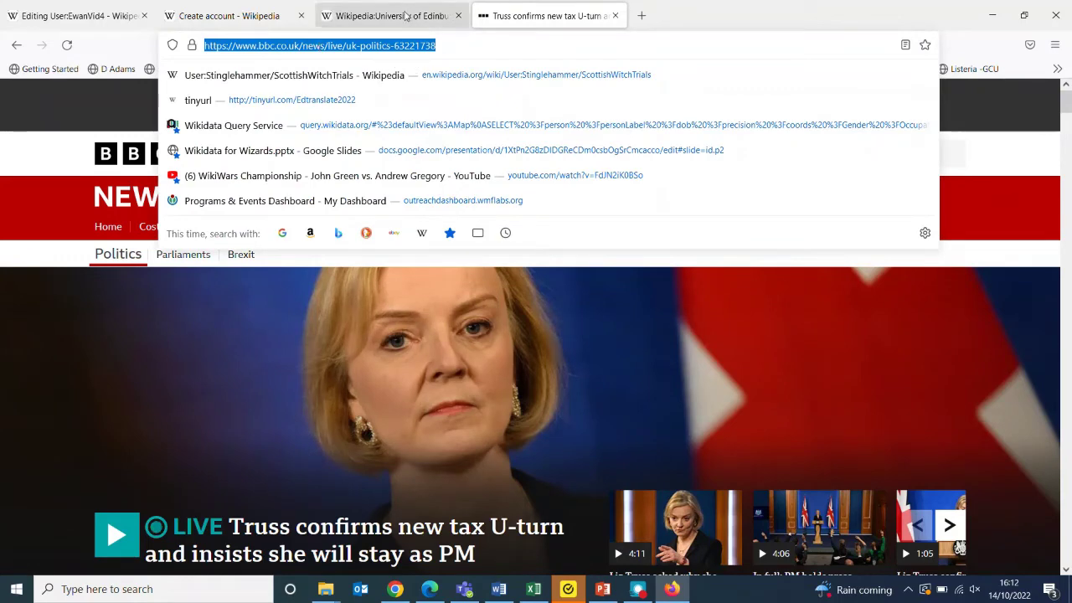
Return to the user page editor and insert an automatic citation generated from the copied BBC article address after "BBC News website."
left_click(405, 15)
left_click(228, 15)
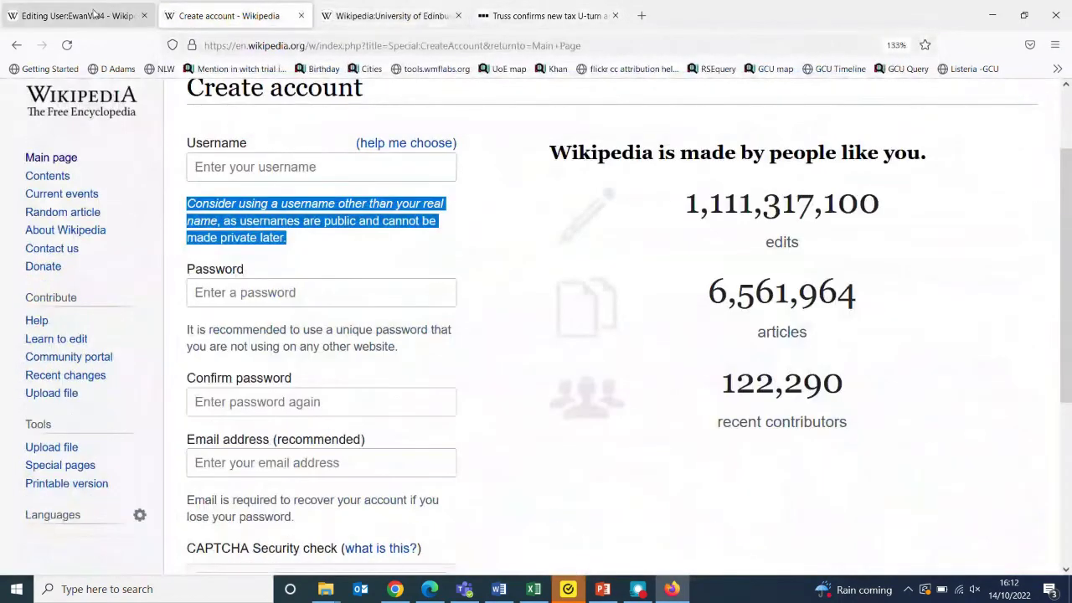
left_click(92, 15)
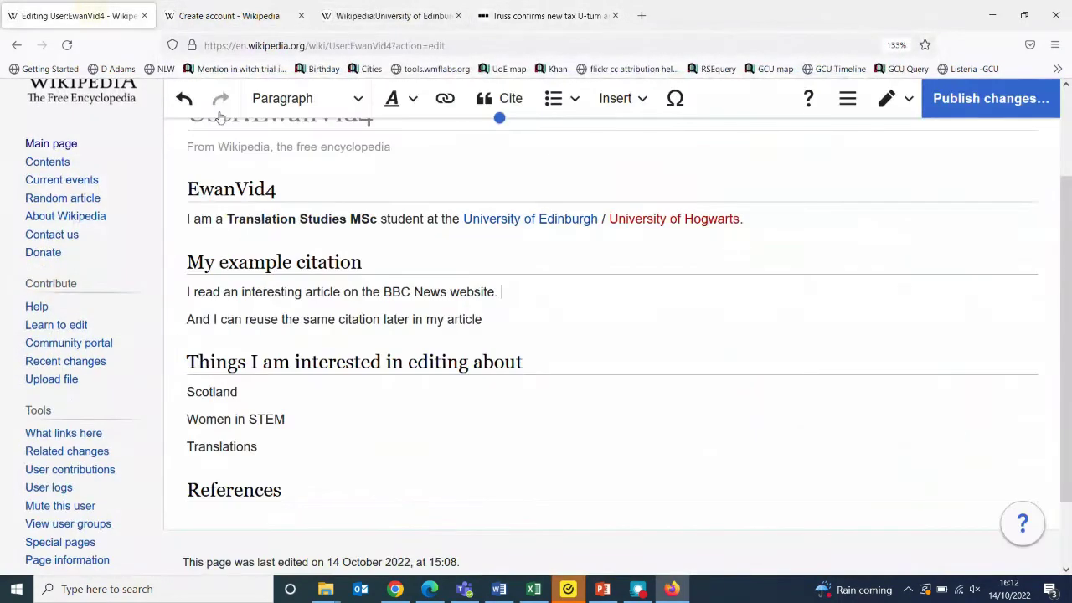
left_click(507, 294)
left_click(496, 97)
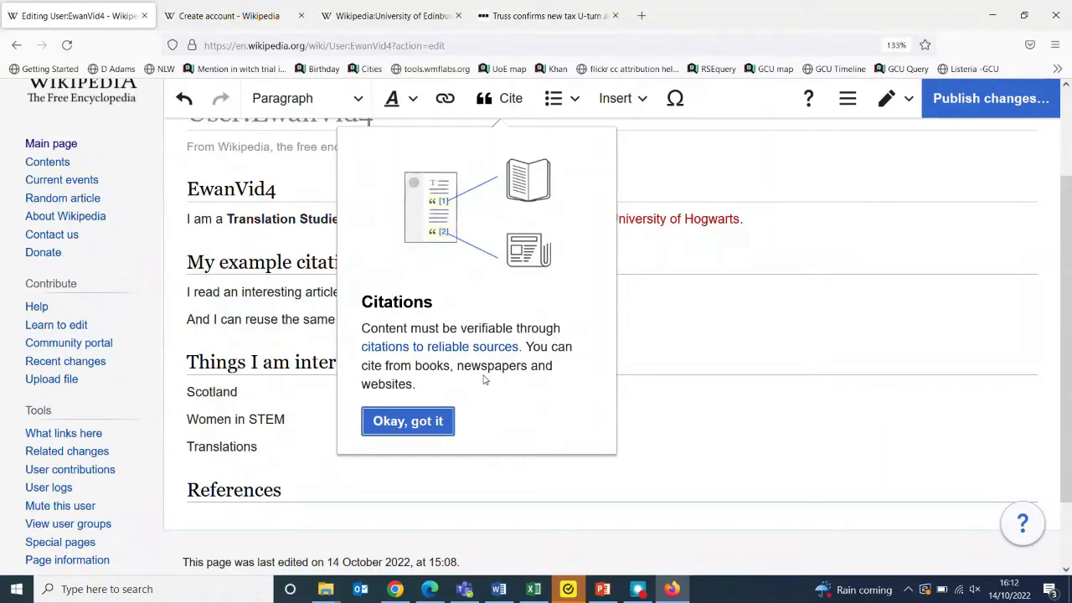
left_click(418, 422)
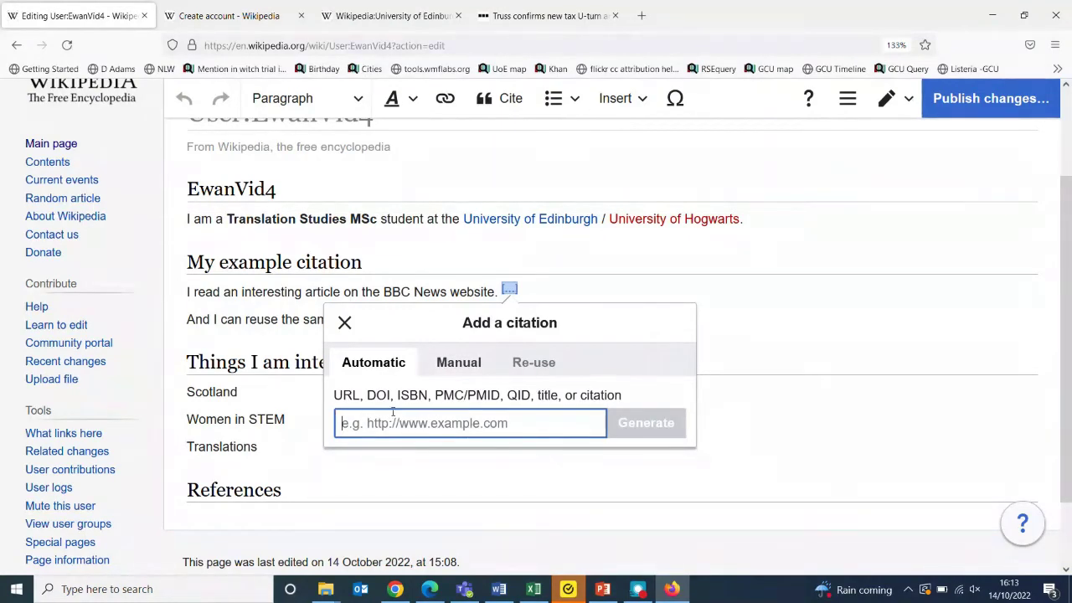
left_click(459, 363)
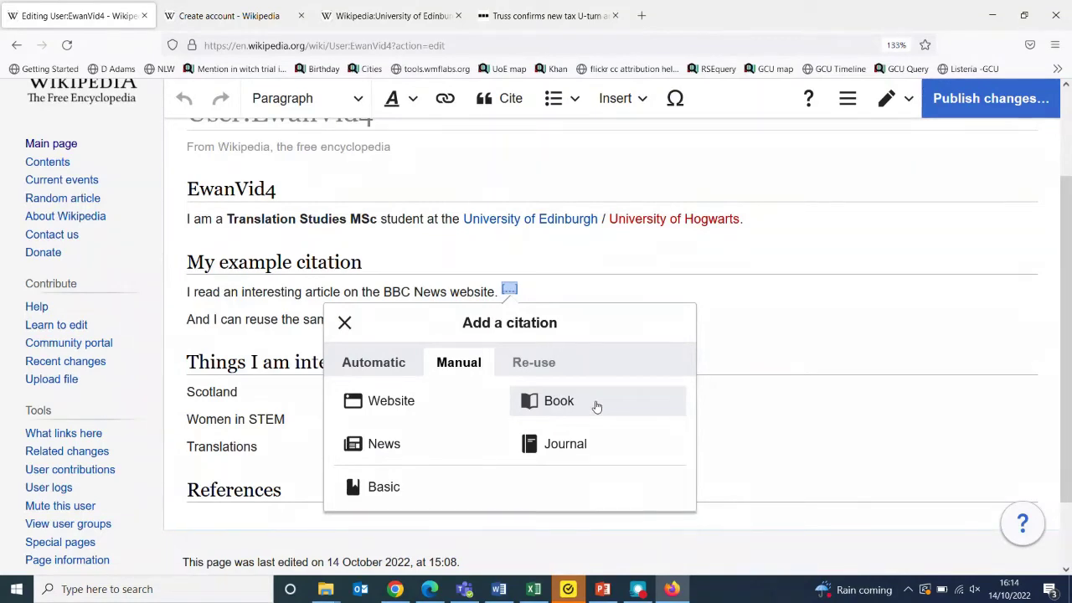
left_click(369, 363)
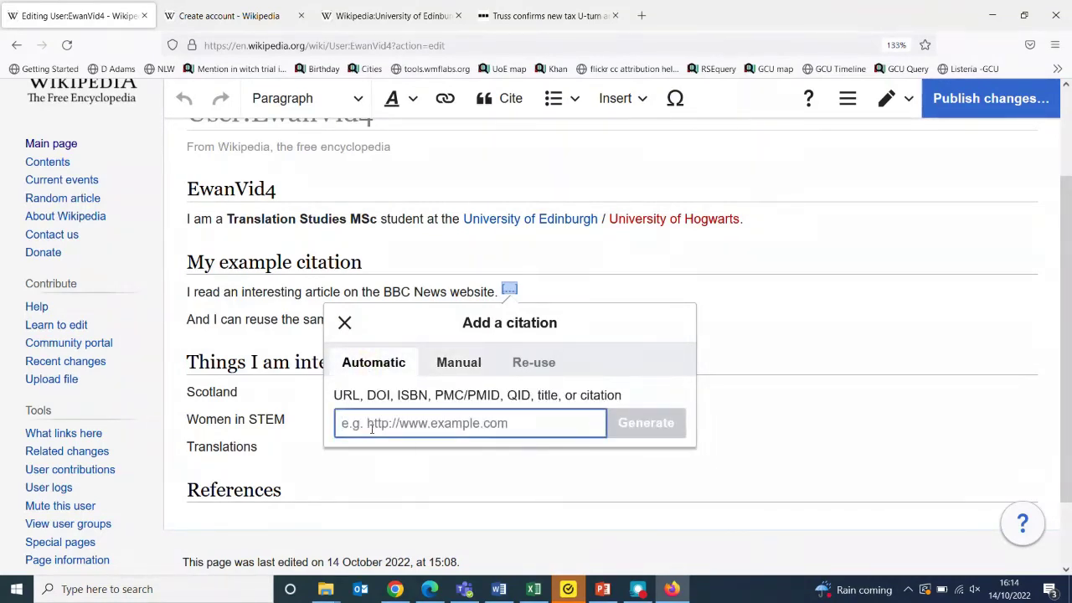
key("ctrl+v")
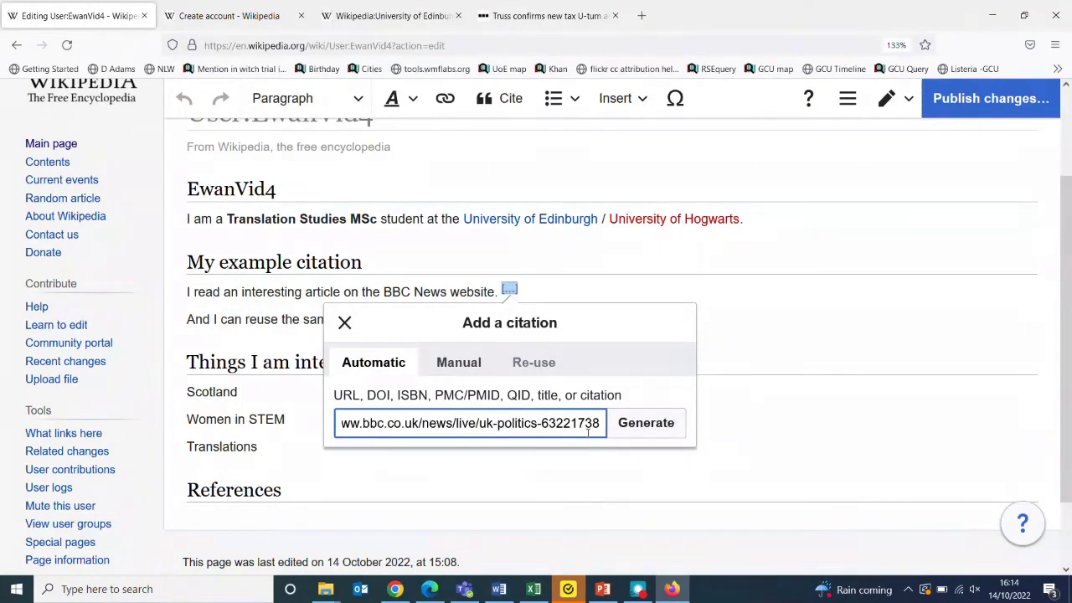
left_click(655, 434)
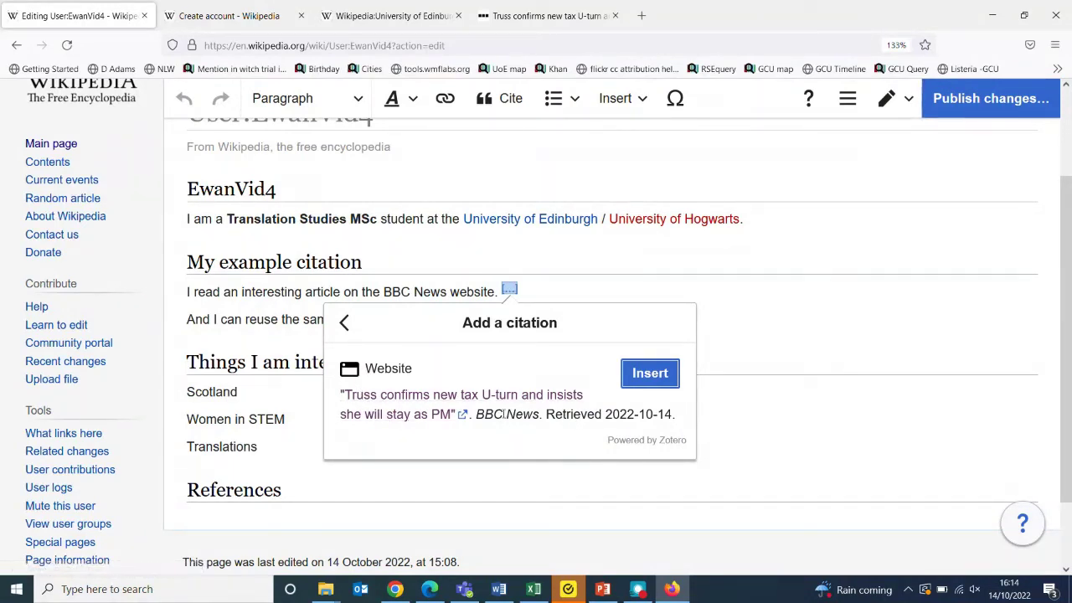
left_click(661, 377)
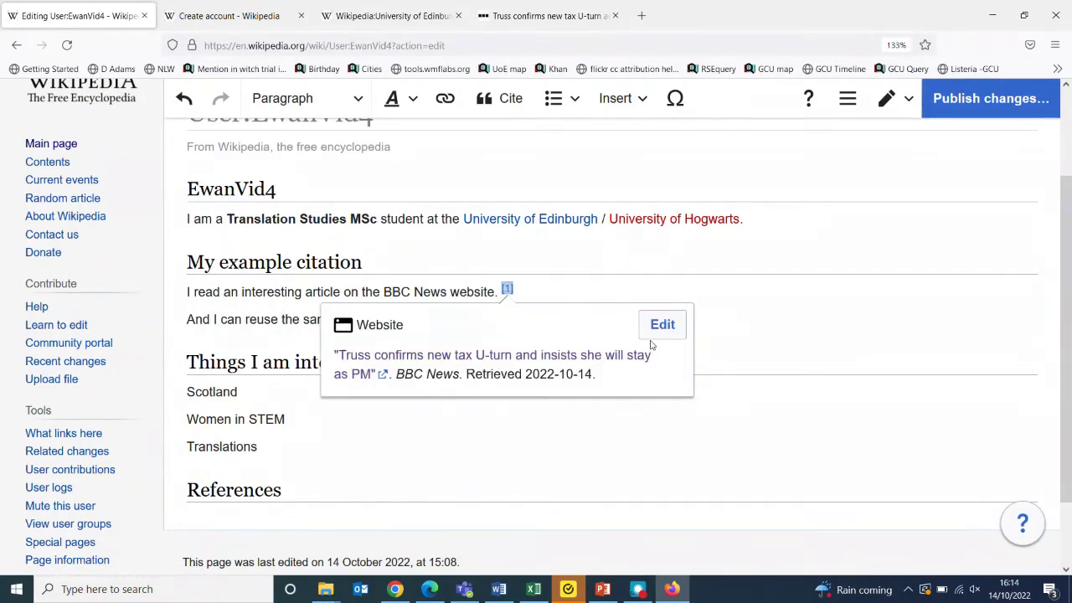
Examine the website citation's editable fields, searching them for "page" and "volume", and close it without applying changes
left_click(663, 330)
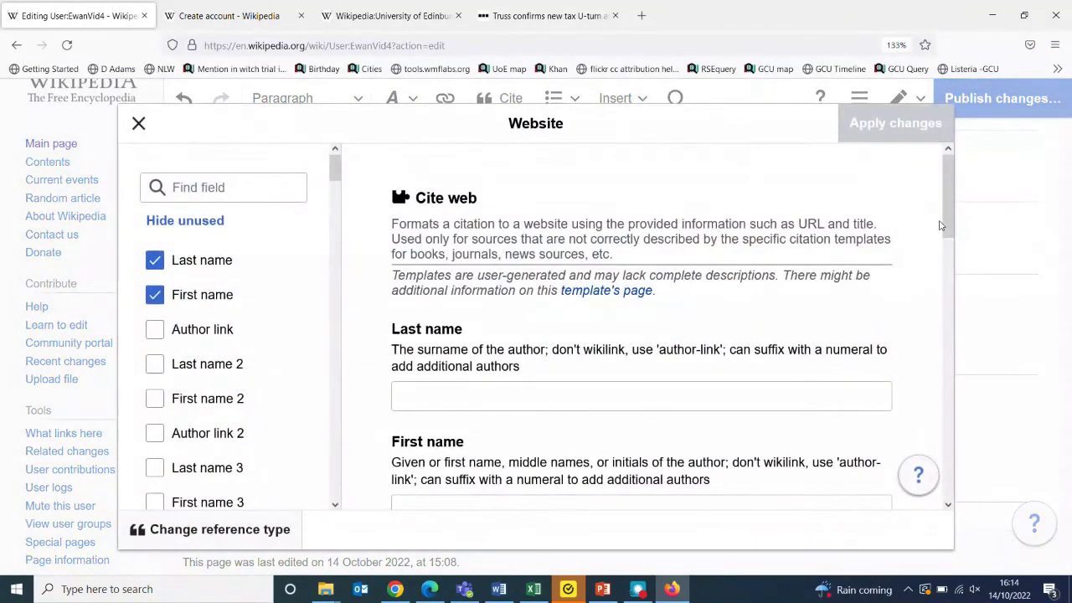
scroll(944, 220, "down", 2)
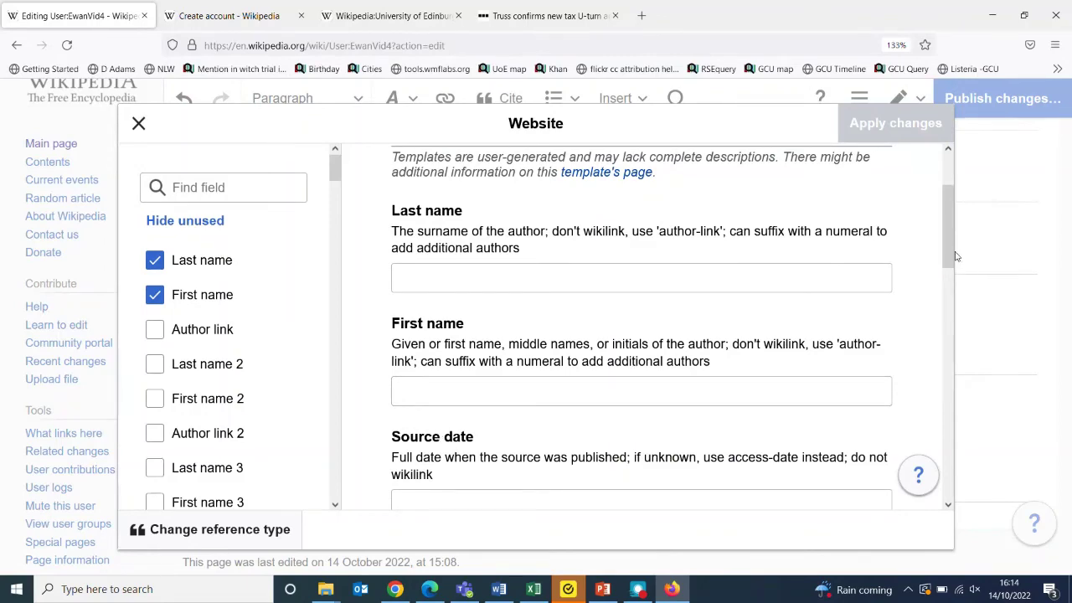
left_click_drag(945, 244, 949, 310)
left_click(187, 187)
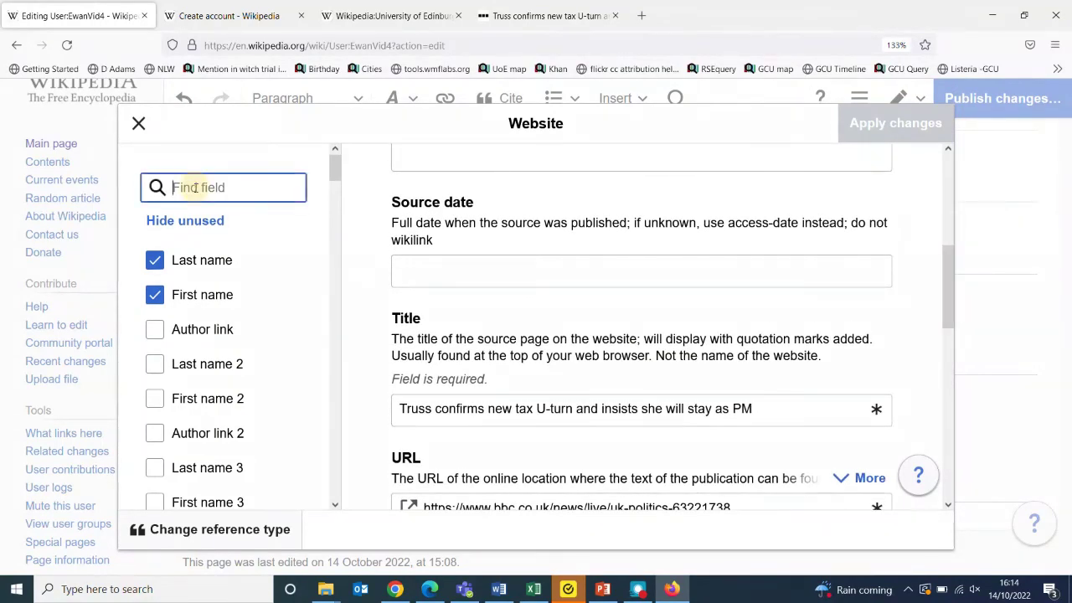
type("page")
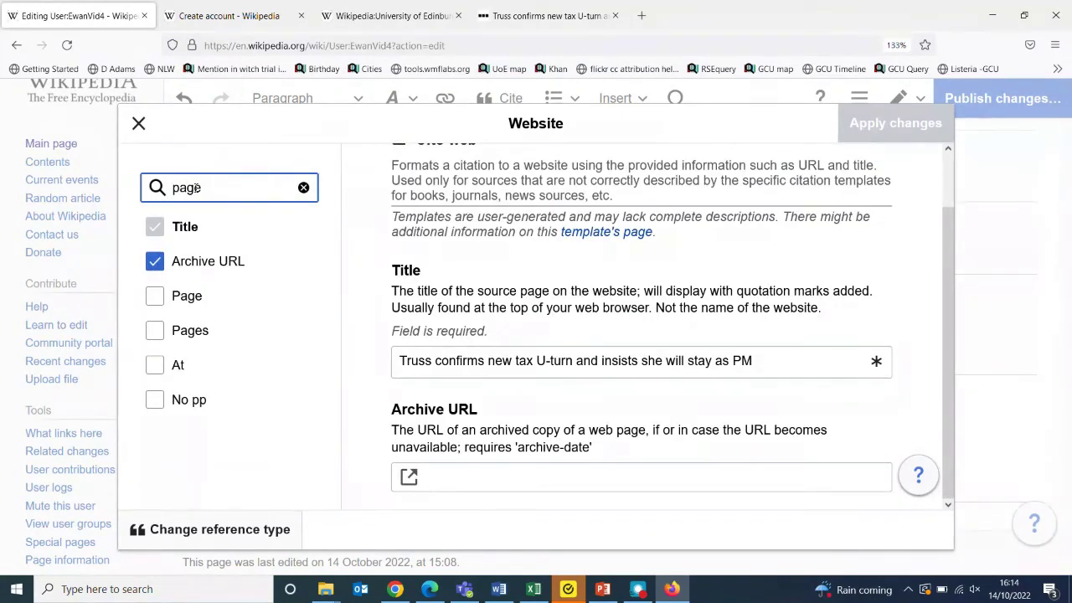
key("BackSpace")
key("BackSpace")
key("BackSpace")
key("BackSpace")
type("volume")
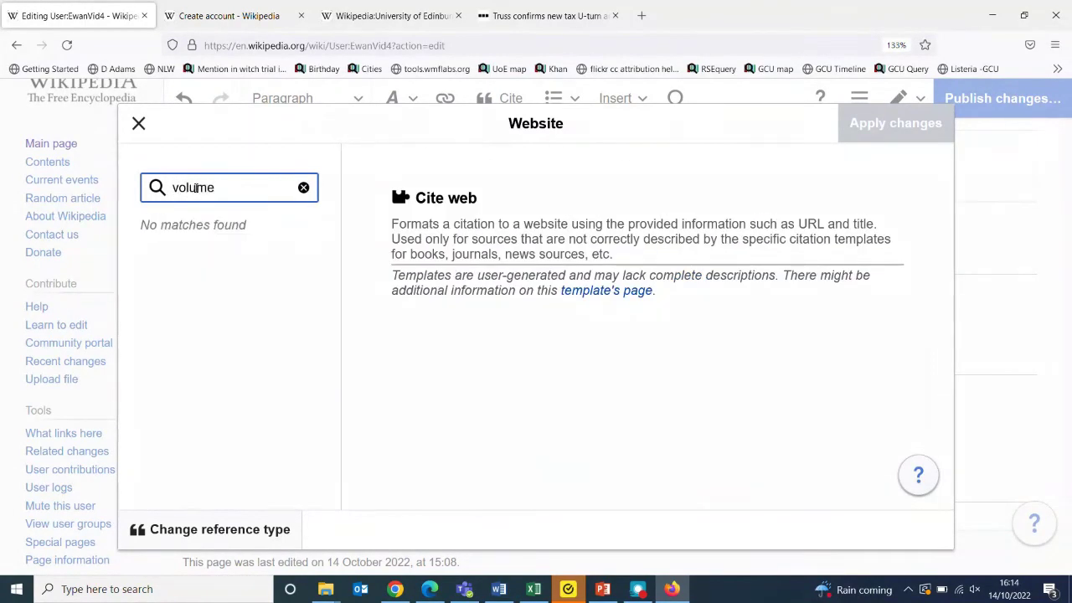
key("BackSpace")
key("BackSpace")
key("BackSpace")
key("BackSpace")
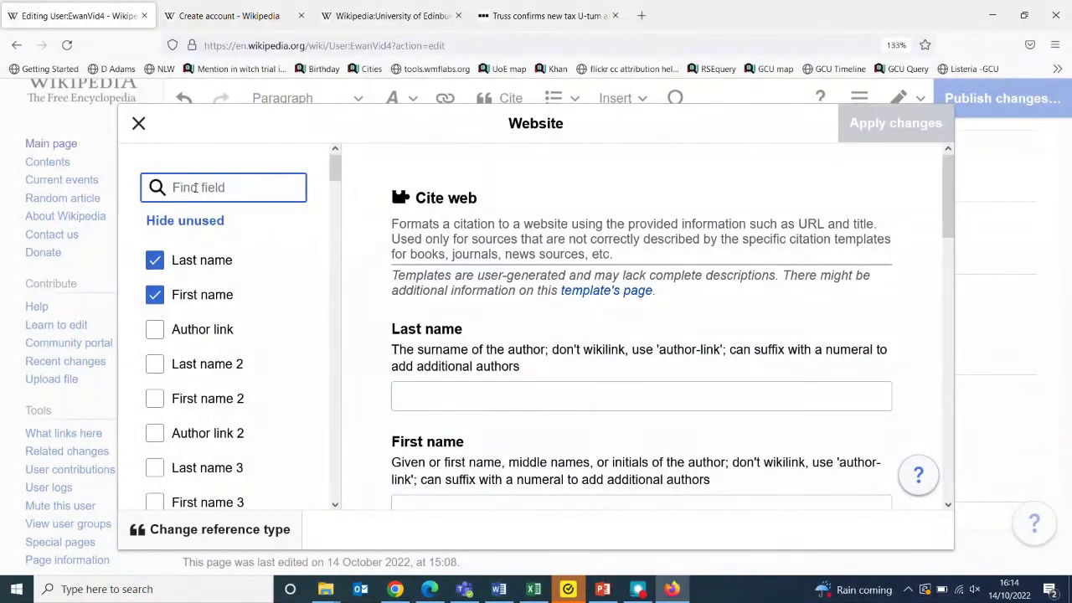
left_click_drag(335, 167, 378, 415)
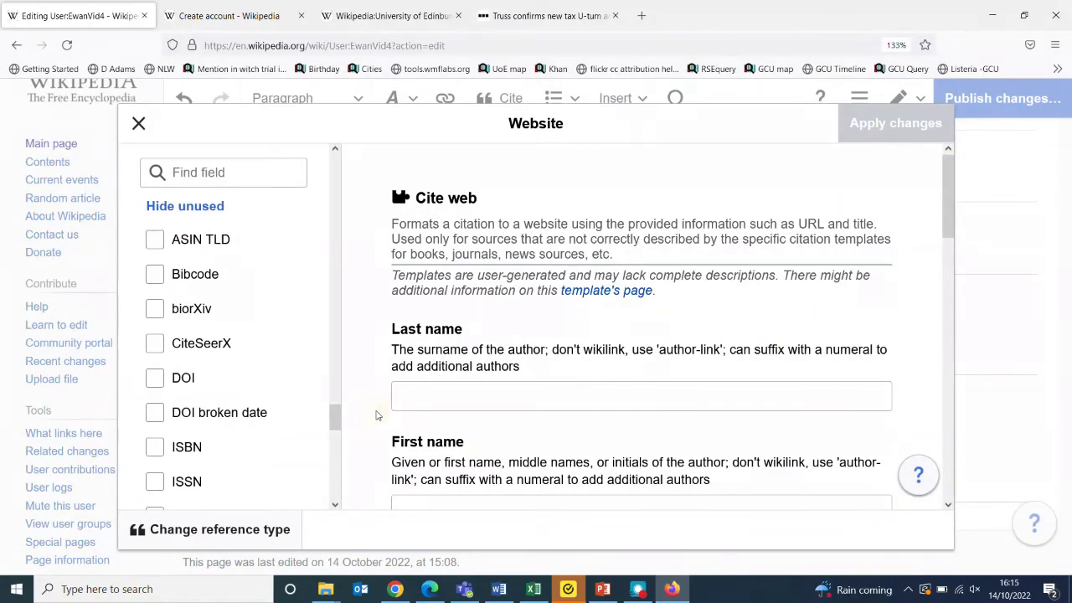
left_click(139, 124)
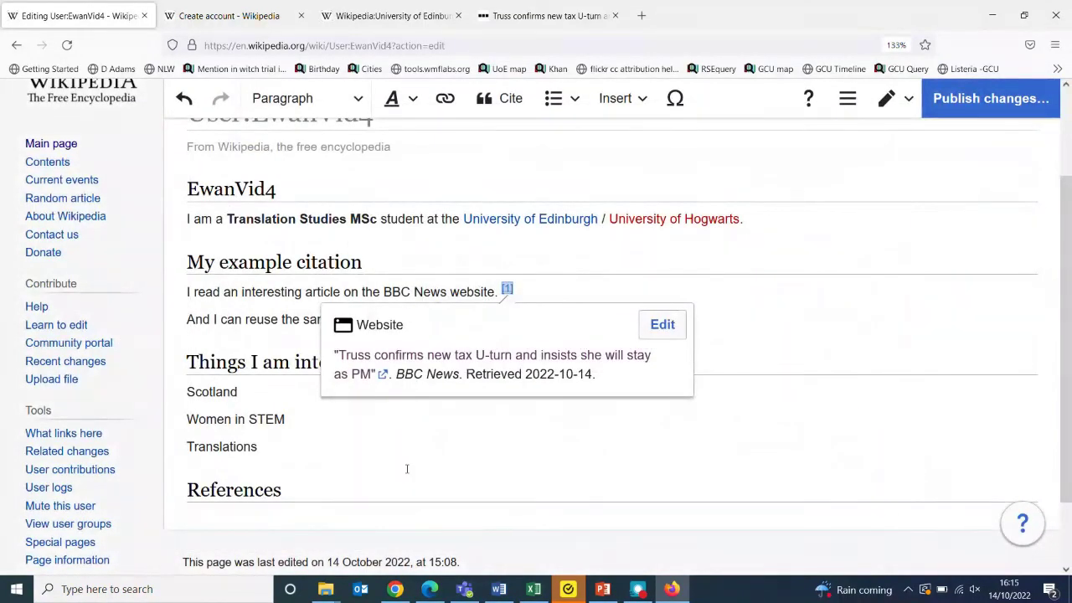
left_click(525, 293)
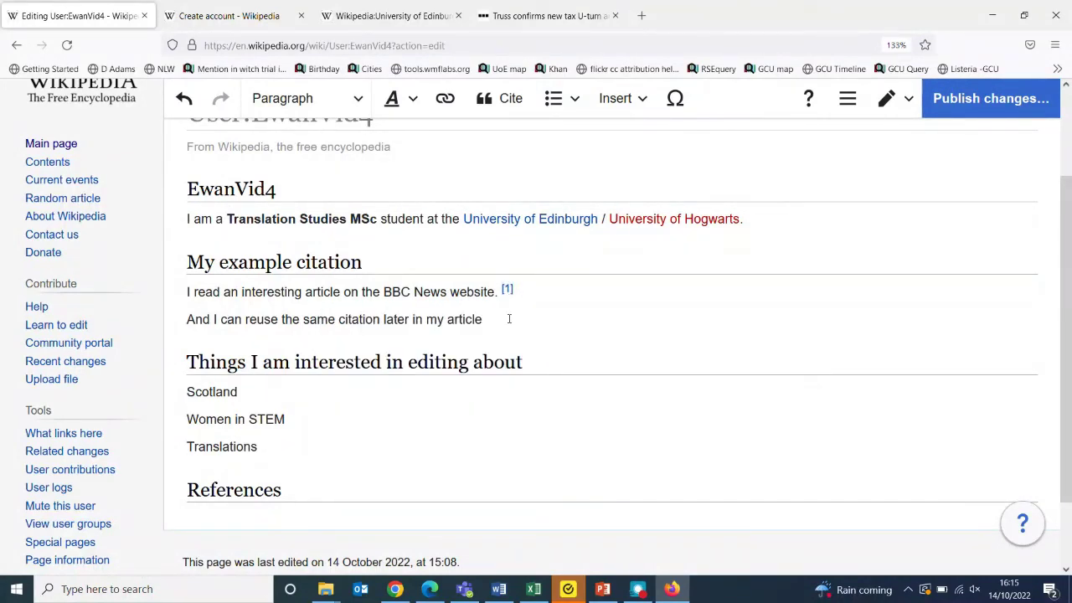
Make the word "reuse" bold in the second sentence under "My example citation"
double_click(256, 320)
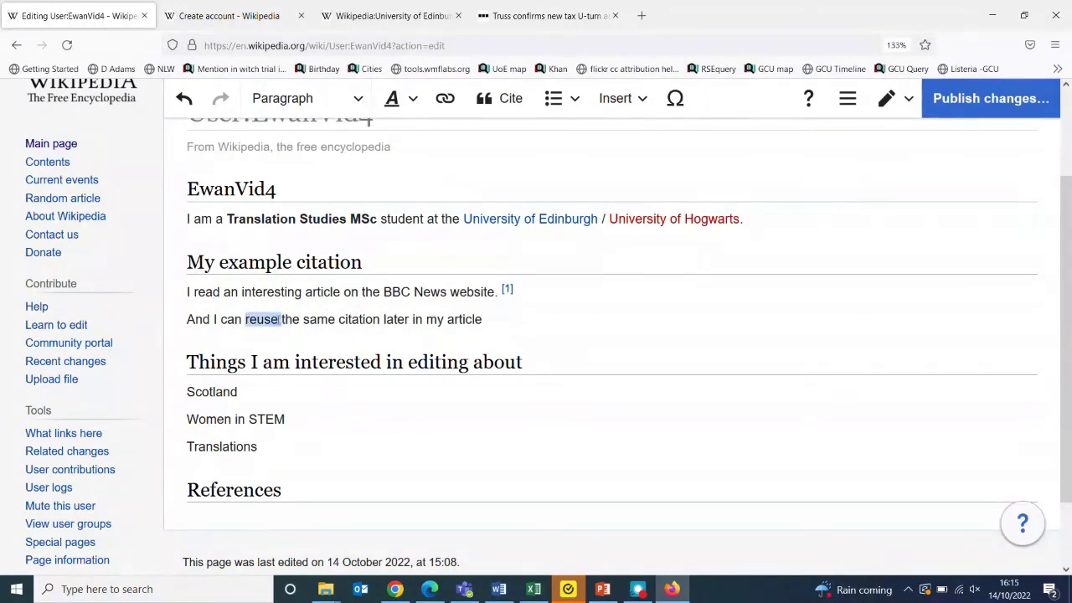
left_click(317, 100)
left_click(393, 104)
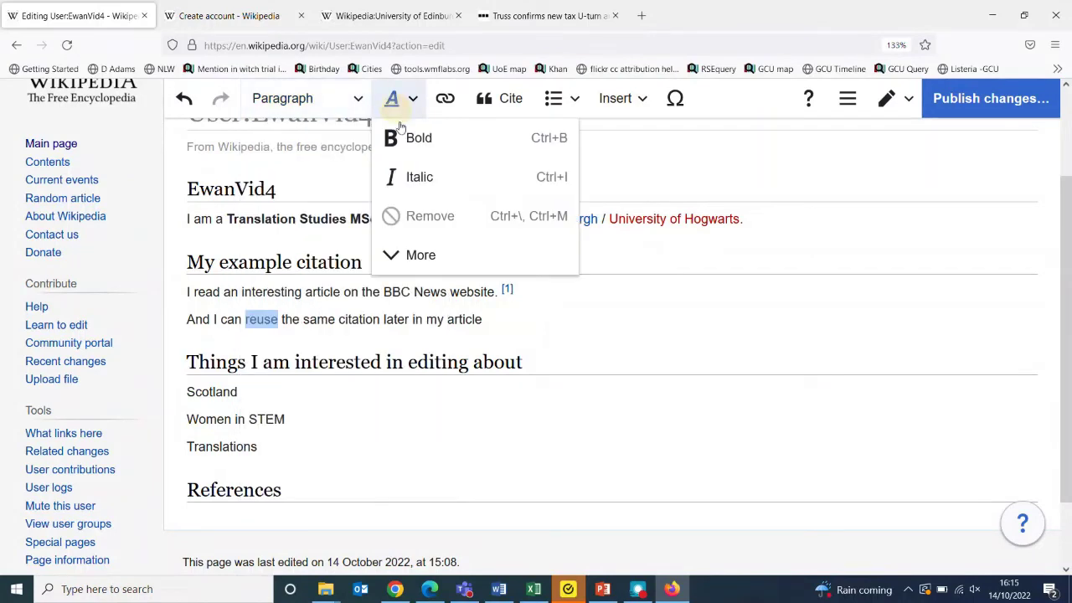
left_click(413, 142)
End the "reuse" sentence with a full stop and re-use the existing BBC News citation after it
left_click(538, 319)
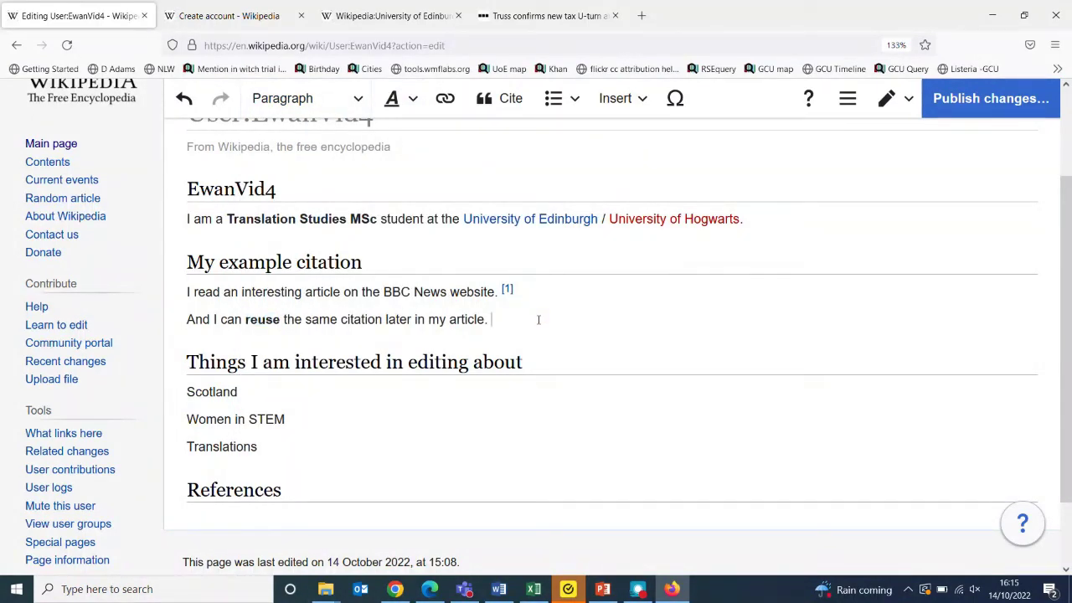
left_click(507, 102)
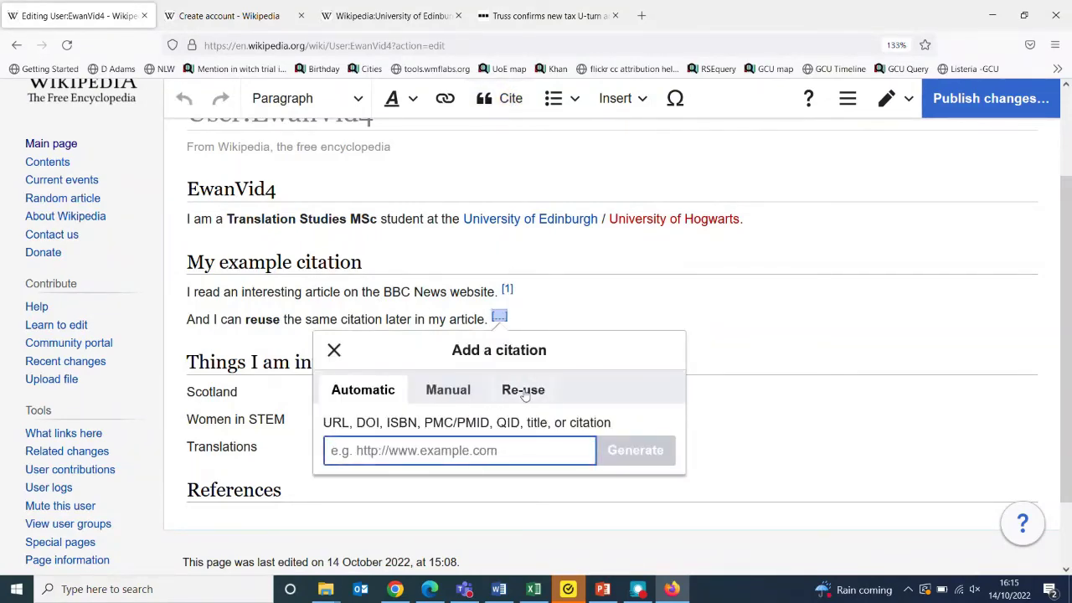
left_click(523, 391)
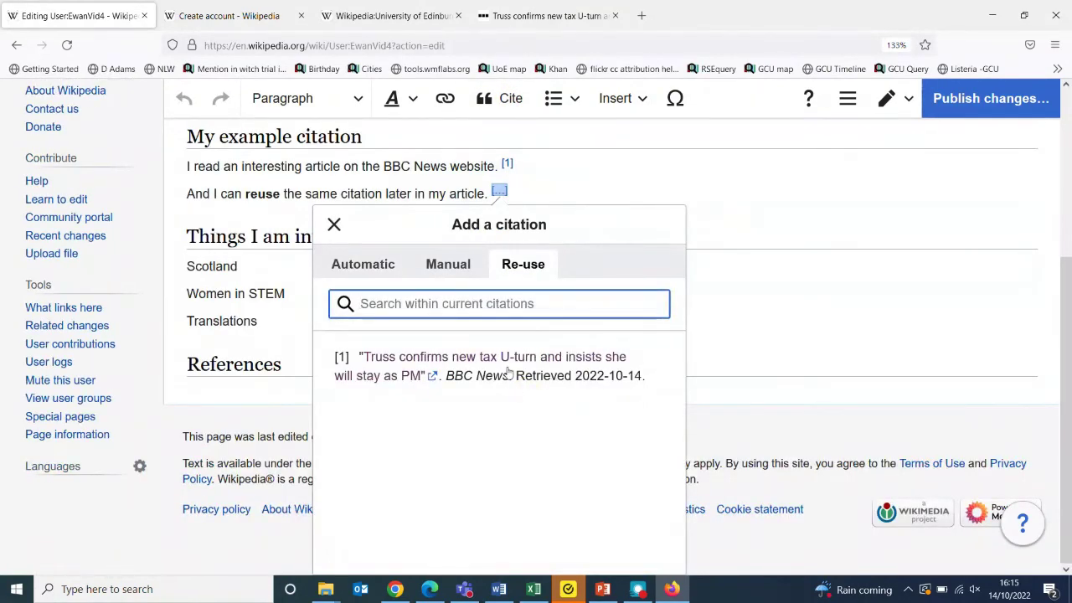
left_click(508, 376)
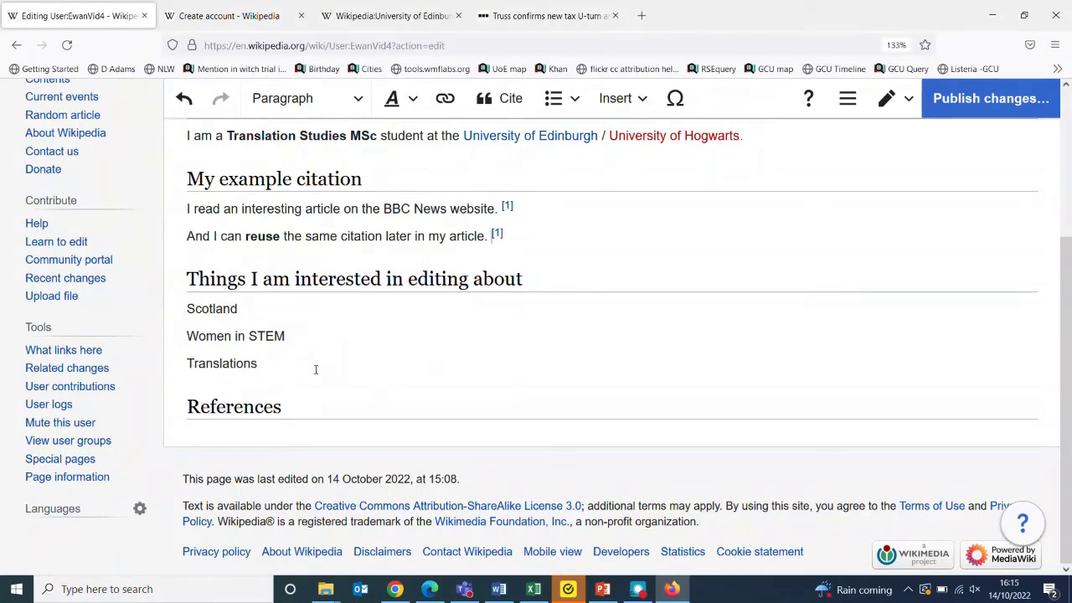
Turn the lines Scotland, Women in STEM and Translations into a bullet list
left_click_drag(302, 369, 185, 315)
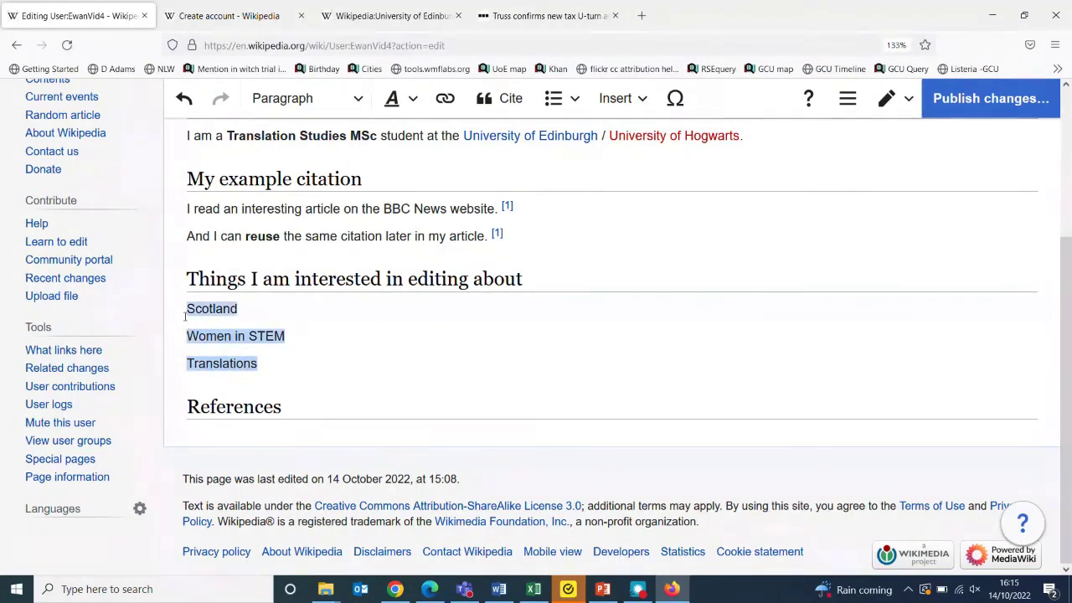
left_click(569, 99)
left_click(572, 136)
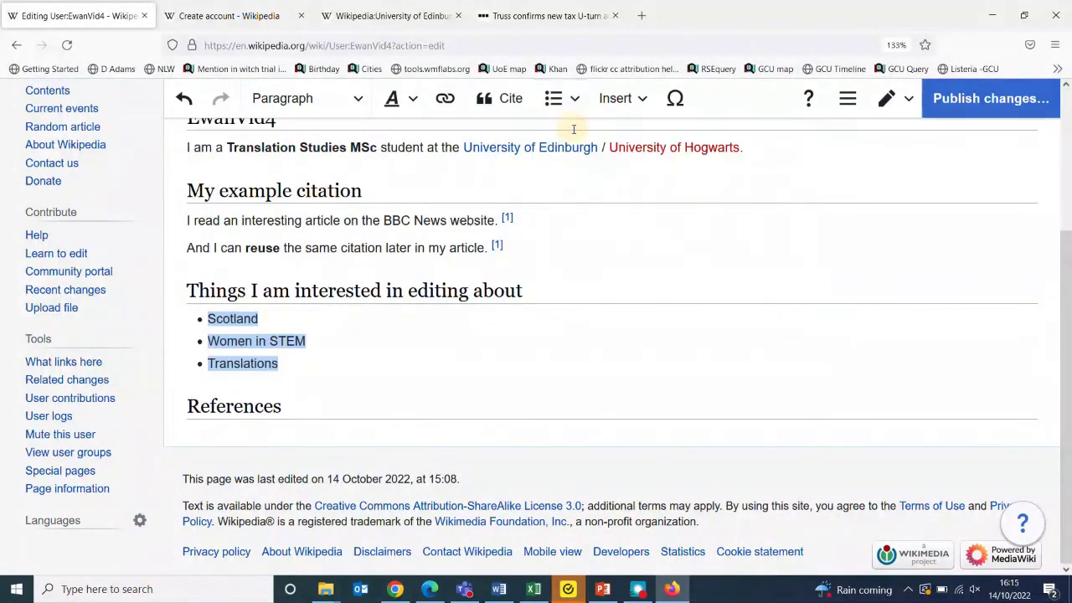
left_click(399, 363)
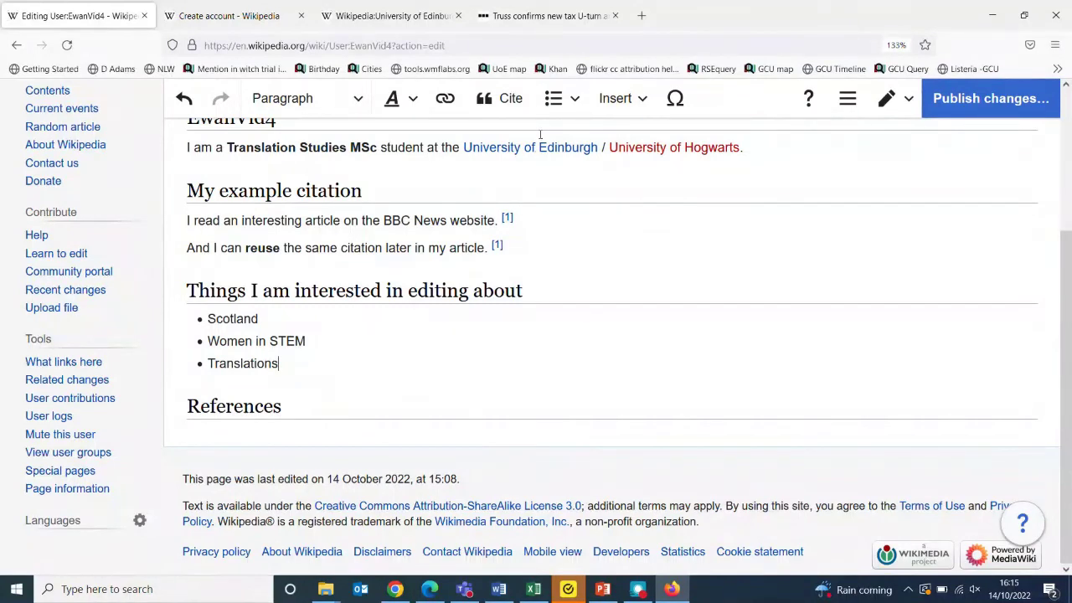
left_click(575, 104)
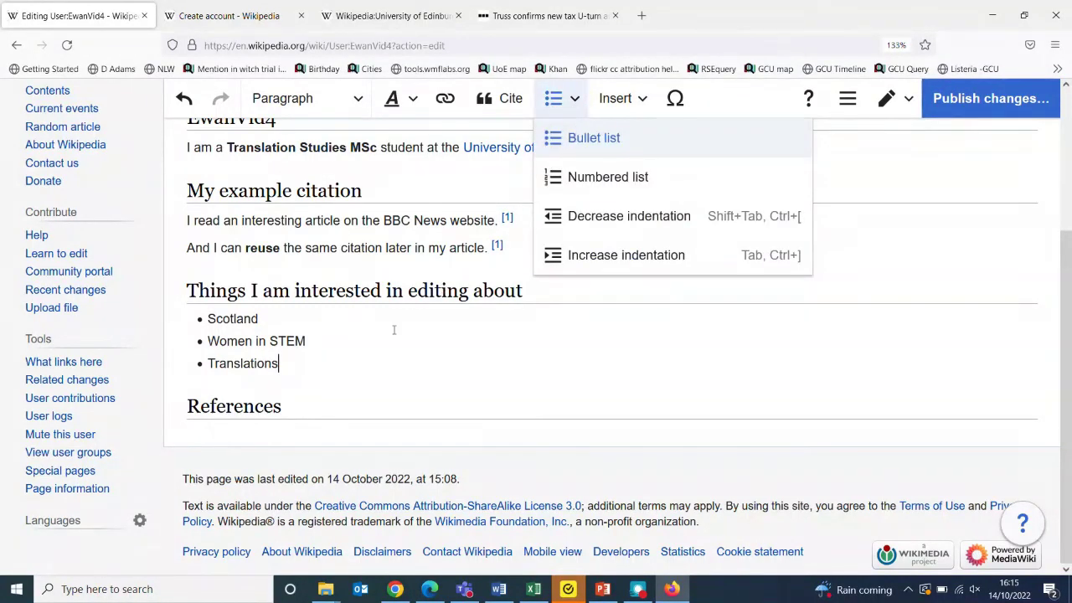
left_click_drag(331, 368, 206, 319)
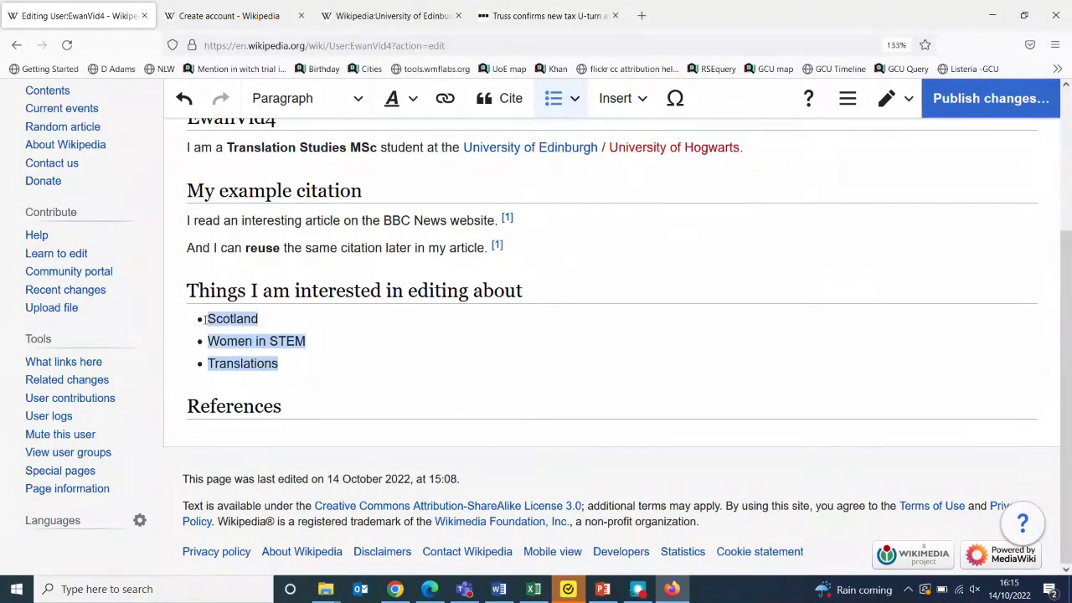
left_click(361, 371)
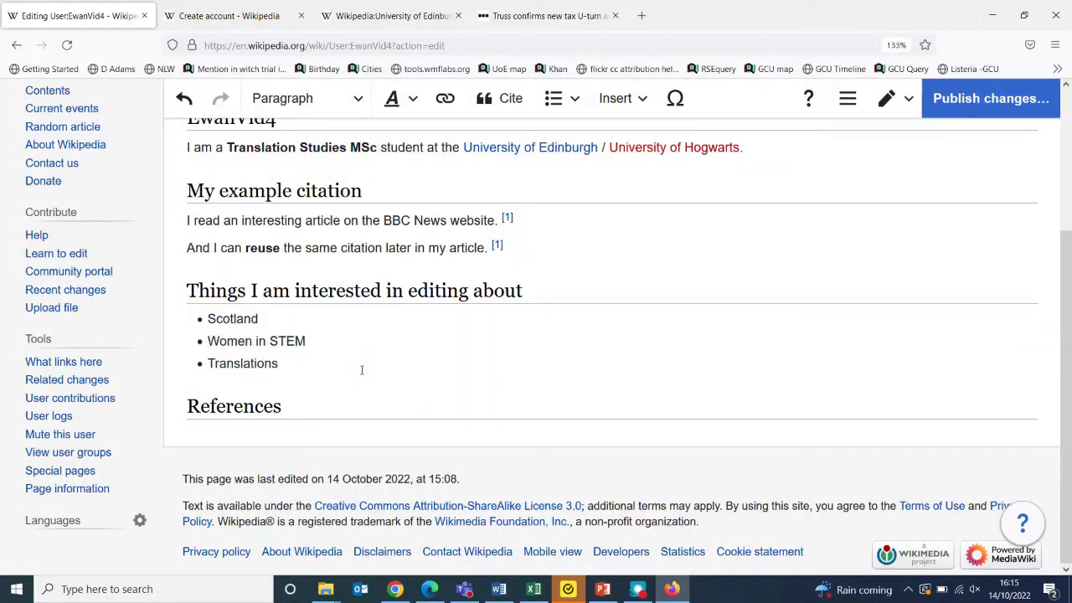
Publish the user page changes with an edit summary describing the added bullet points and citations
left_click(983, 104)
type("added bullet points and")
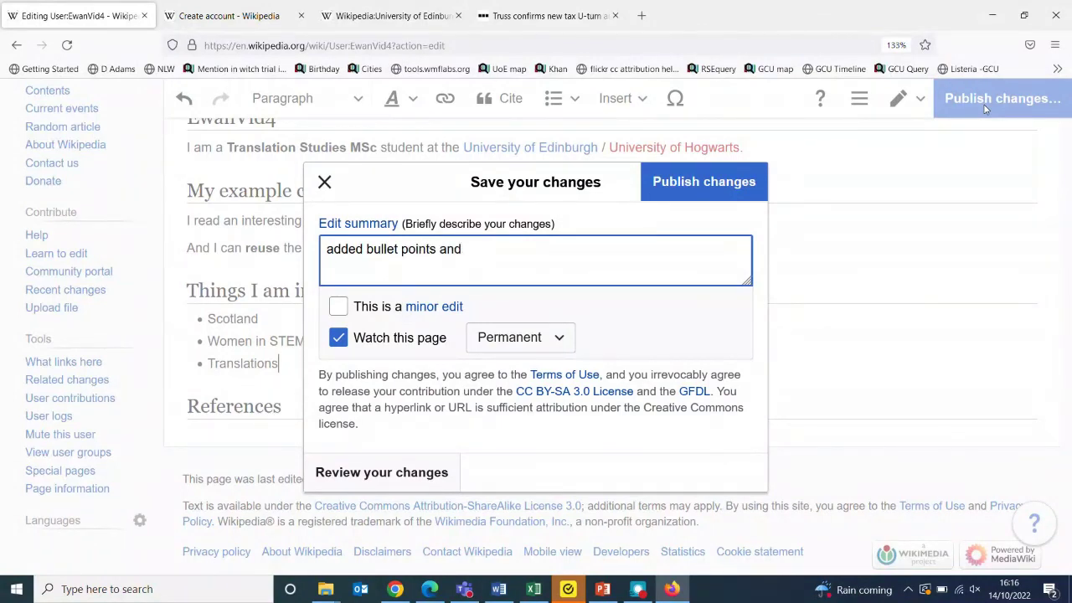
type(" citatui")
type("ns")
left_click(754, 184)
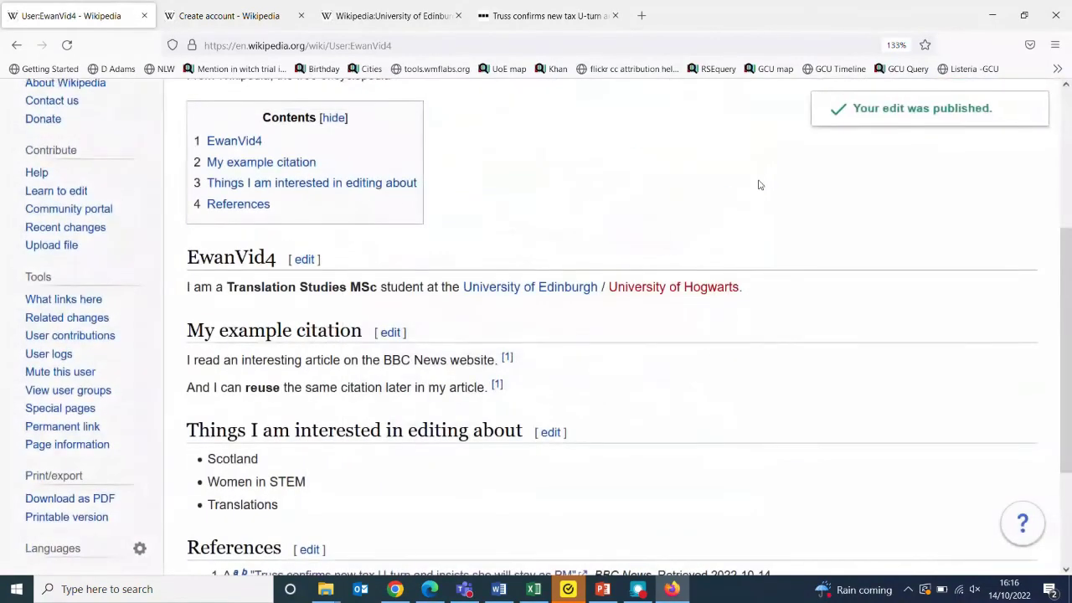
Check the published References section and follow the reference's "a" backlink to its first use in the text
left_click_drag(1067, 255, 1069, 331)
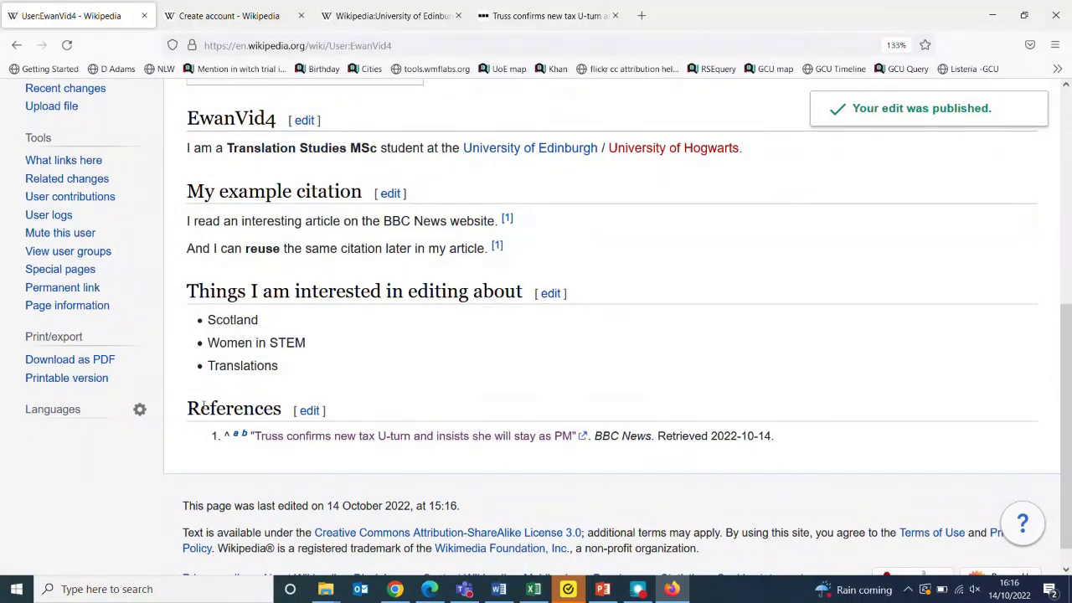
left_click(505, 220)
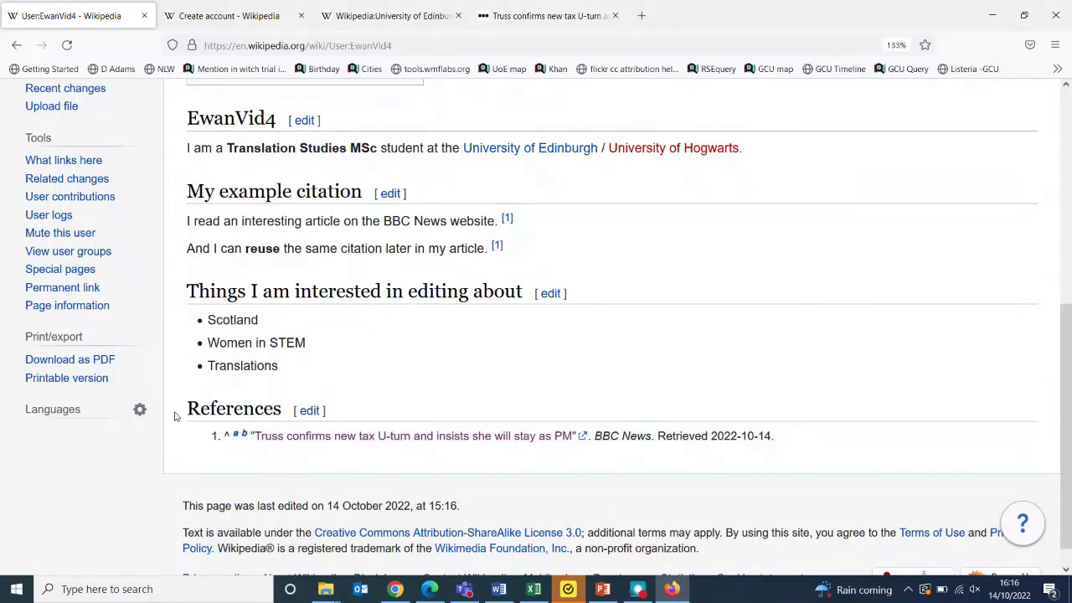
left_click(236, 443)
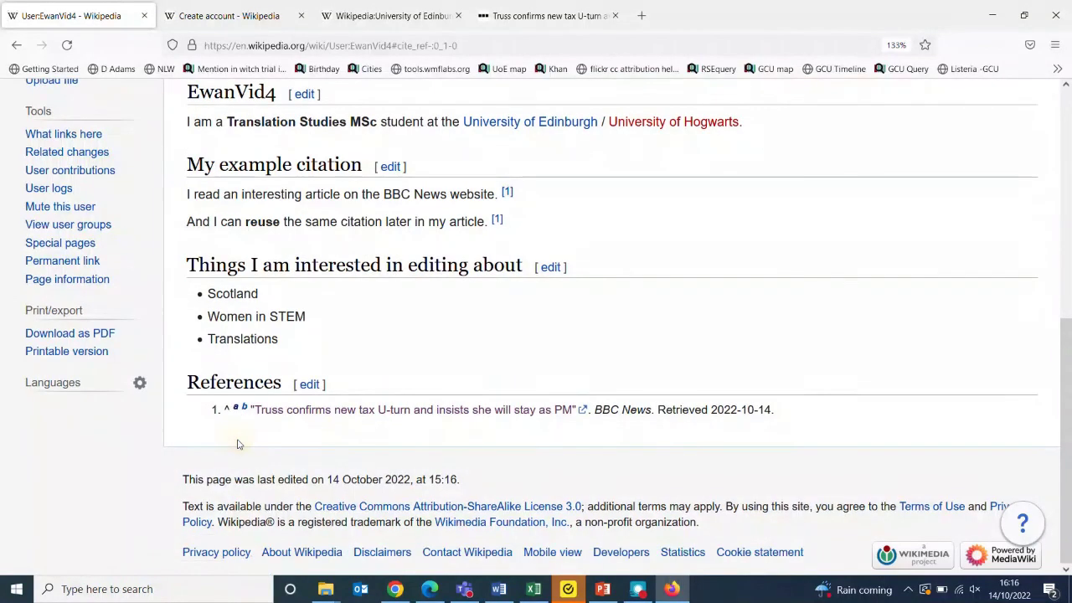